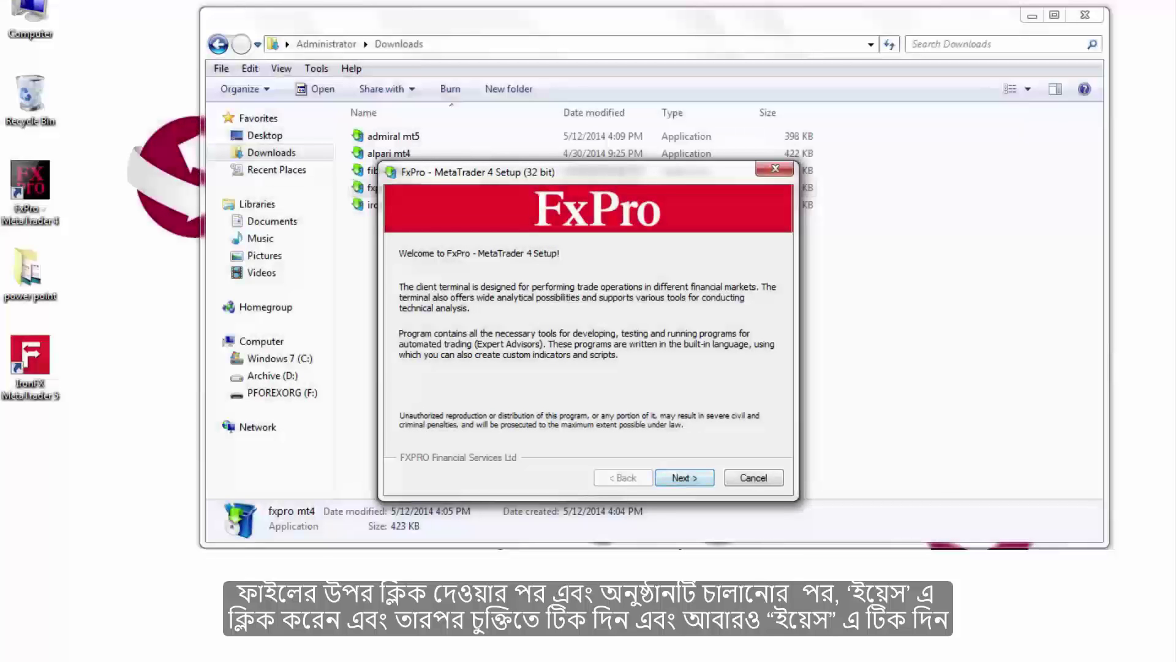
Agree to the FxPro MetaTrader 4 license terms and advance to the destination folder page.
{"action": "key", "text": "Return"}
{"action": "key", "text": "space"}
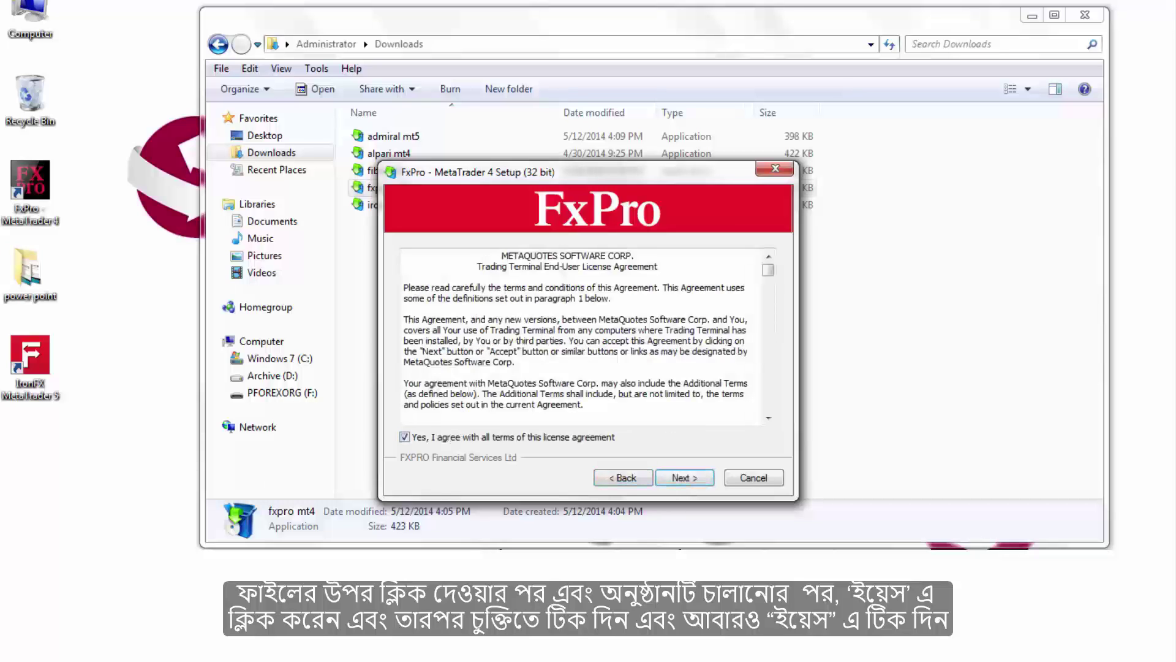
{"action": "key", "text": "Return"}
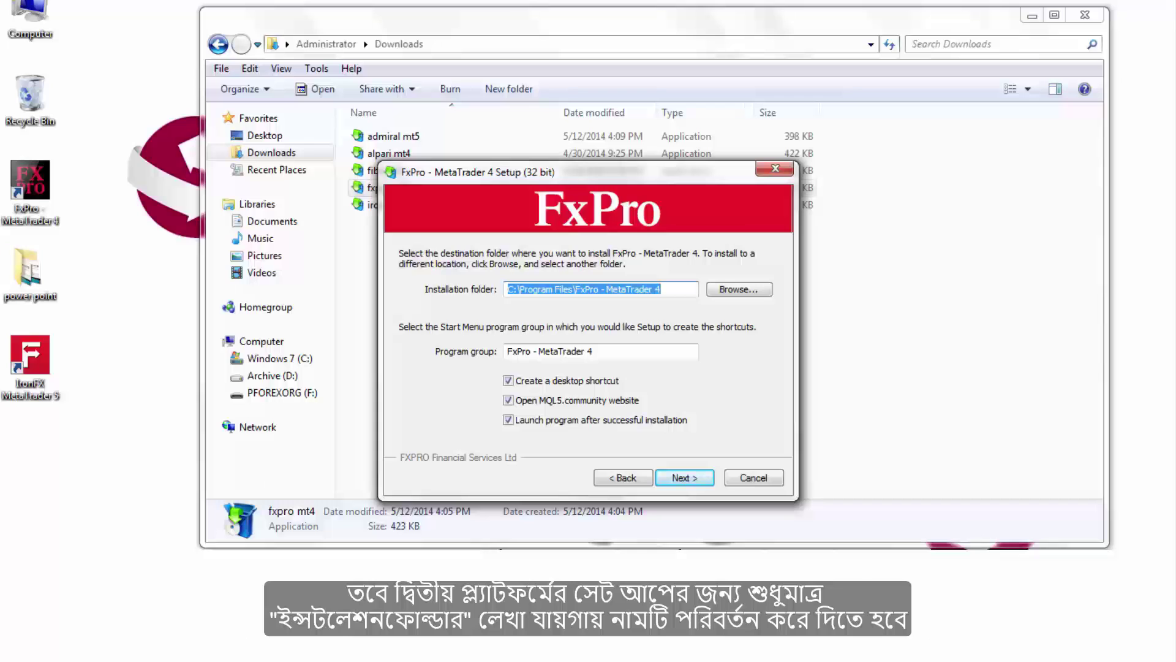
Change the installation folder to C:\Program Files\FxPro - MetaTrader 41 and start the install.
{"action": "left_click", "coordinate": [651, 289]}
{"action": "type", "text": "1"}
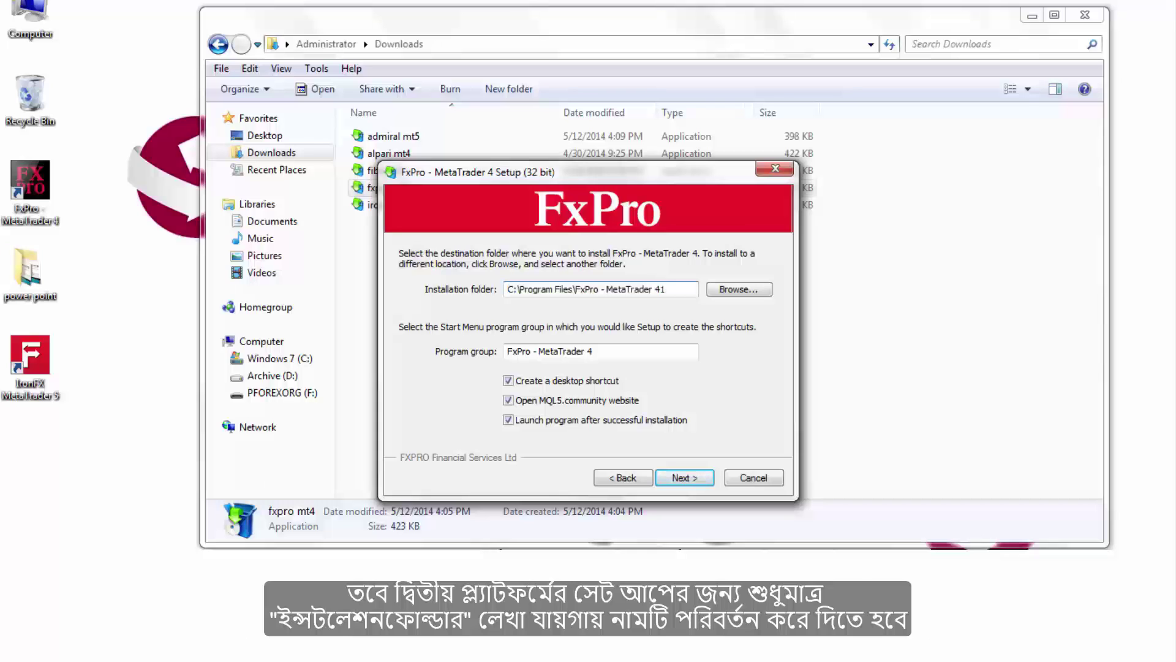
{"action": "key", "text": "Return"}
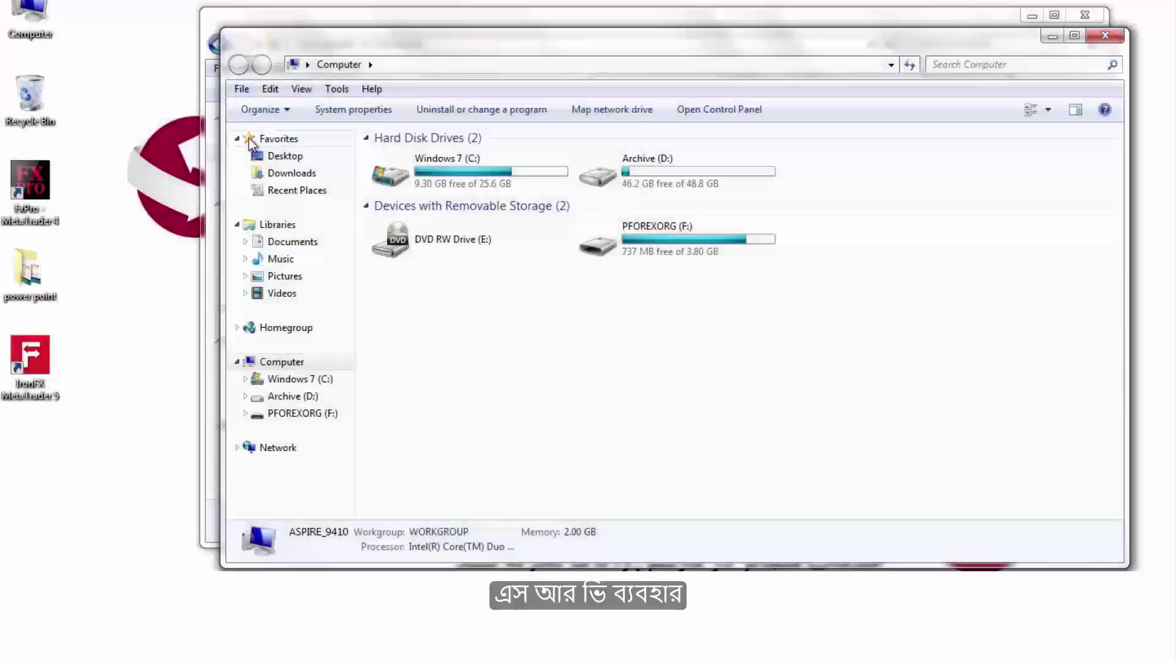
Browse C: > Program Files > FxPro - MetaTrader 4 > config to list its .srv files.
{"action": "left_click", "coordinate": [289, 384]}
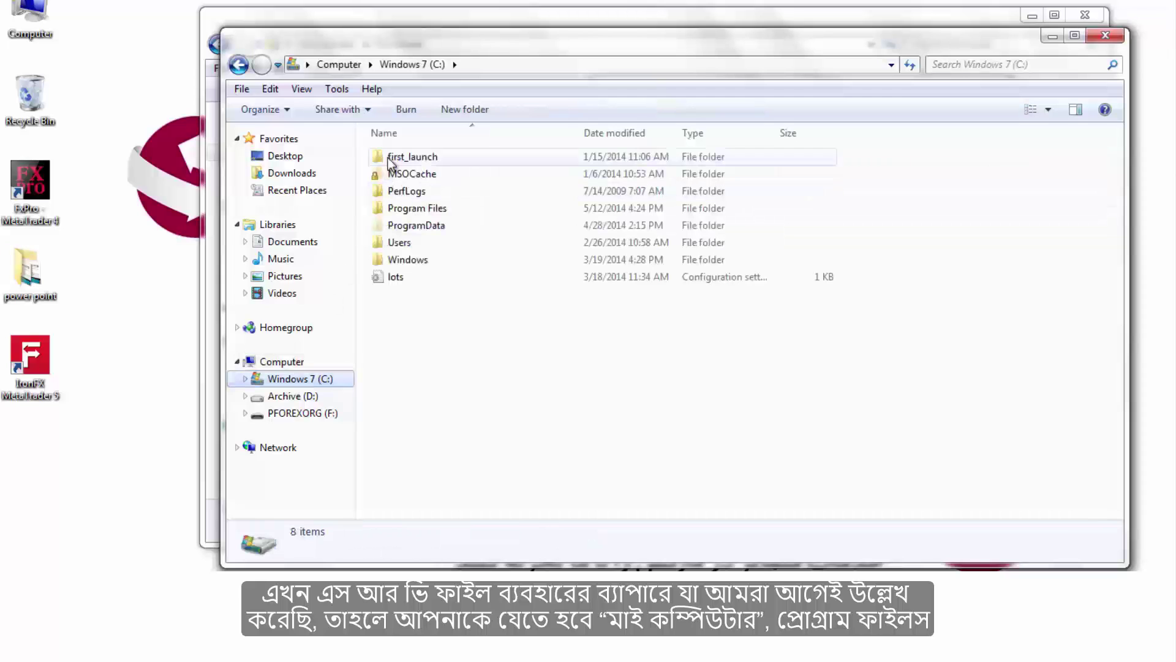
{"action": "double_click", "coordinate": [402, 208]}
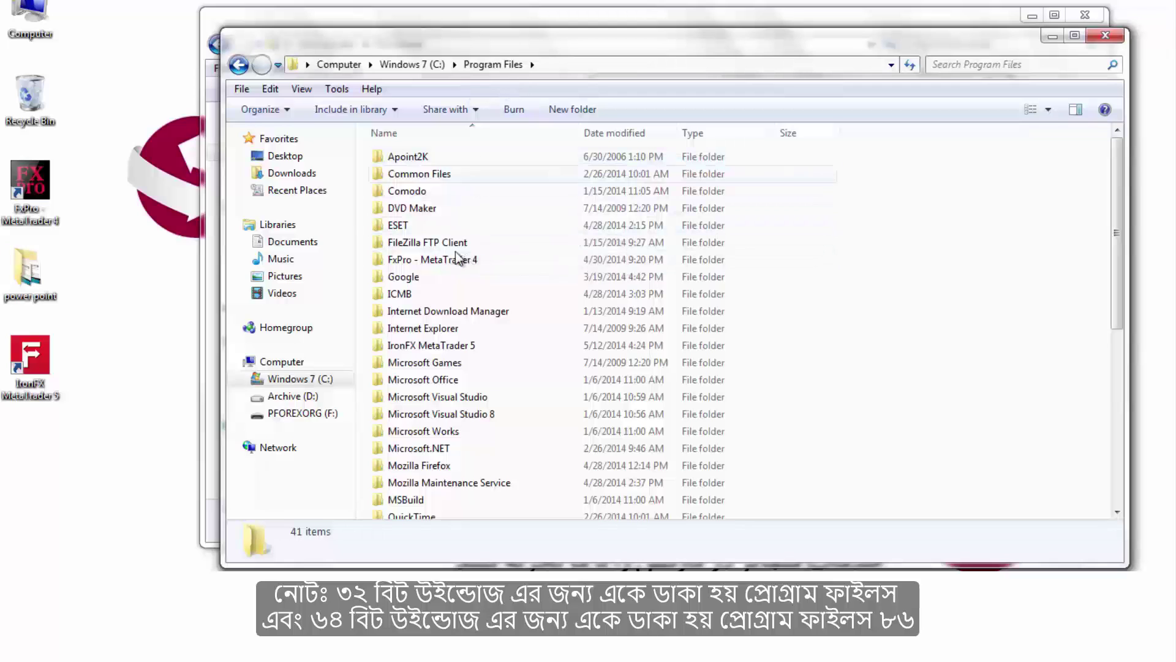
{"action": "mouse_move", "coordinate": [457, 261]}
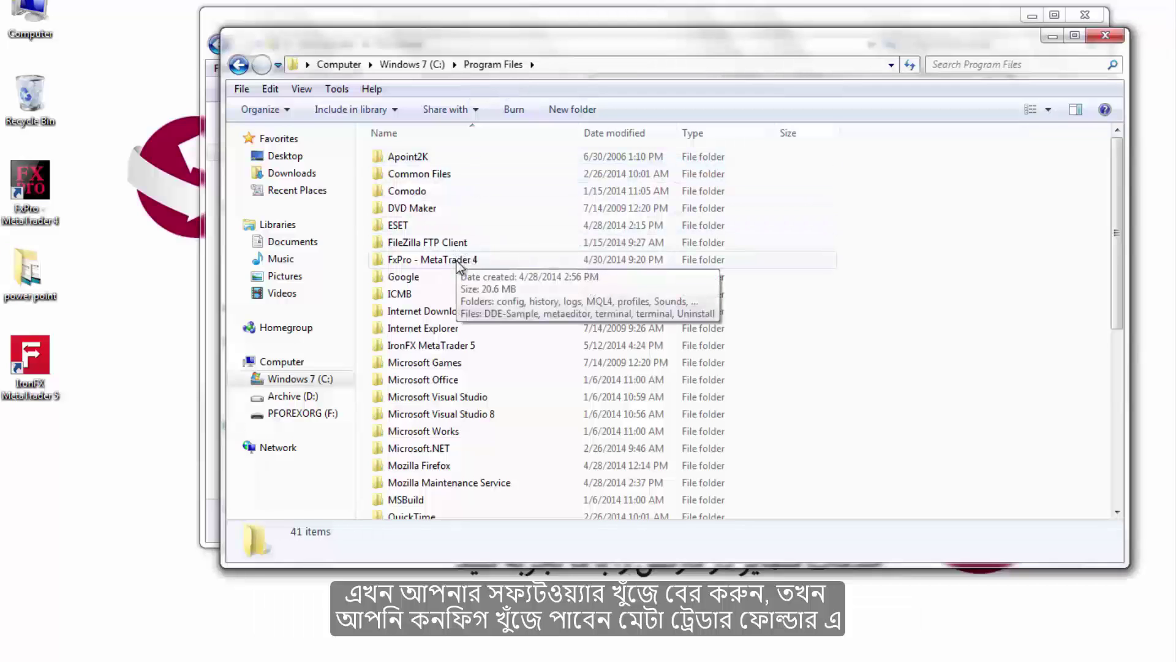
{"action": "double_click", "coordinate": [457, 261]}
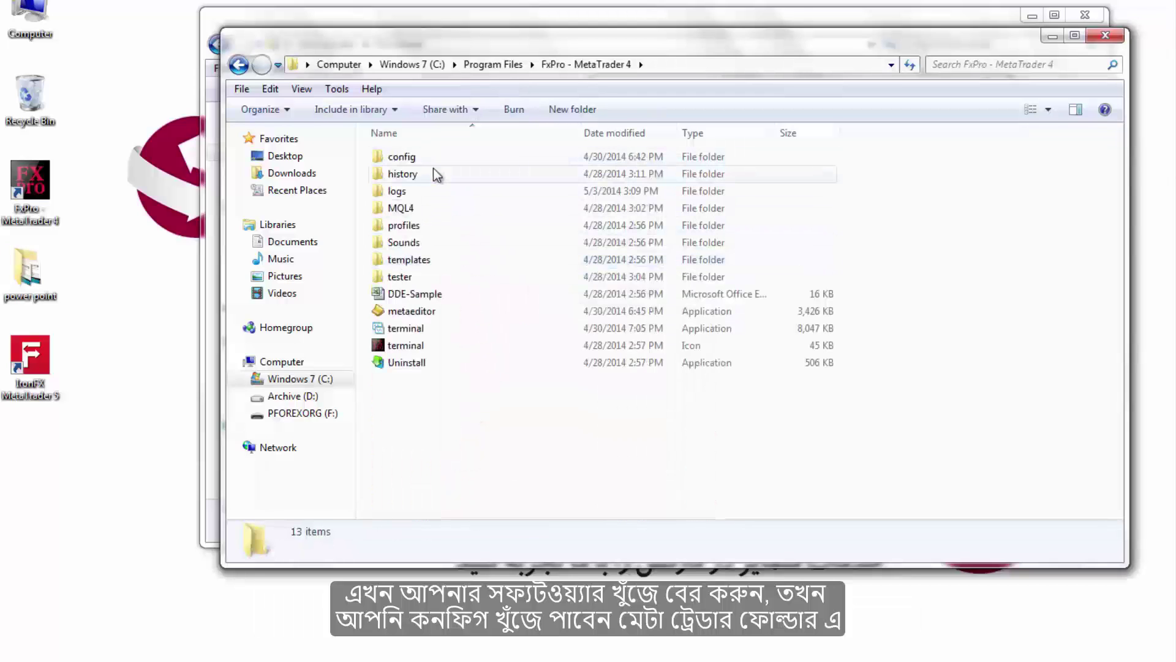
{"action": "double_click", "coordinate": [421, 155]}
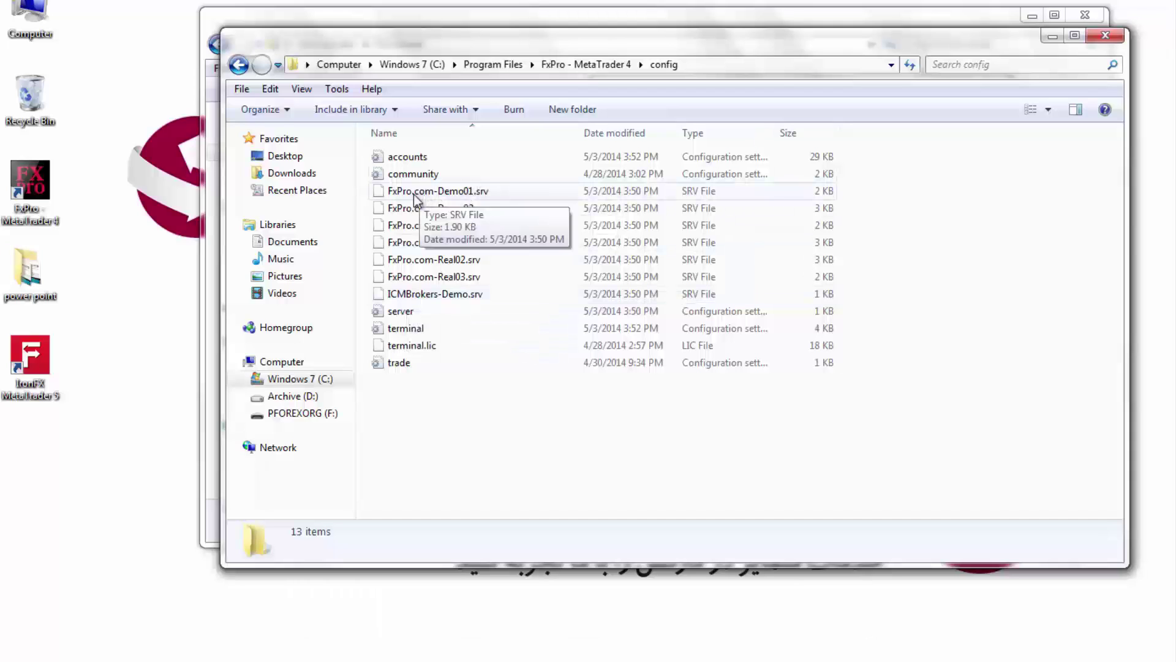
Copy FxPro.com-Demo01.srv and bring it to the FxPro - MetaTrader 41 config folder.
{"action": "right_click", "coordinate": [447, 192]}
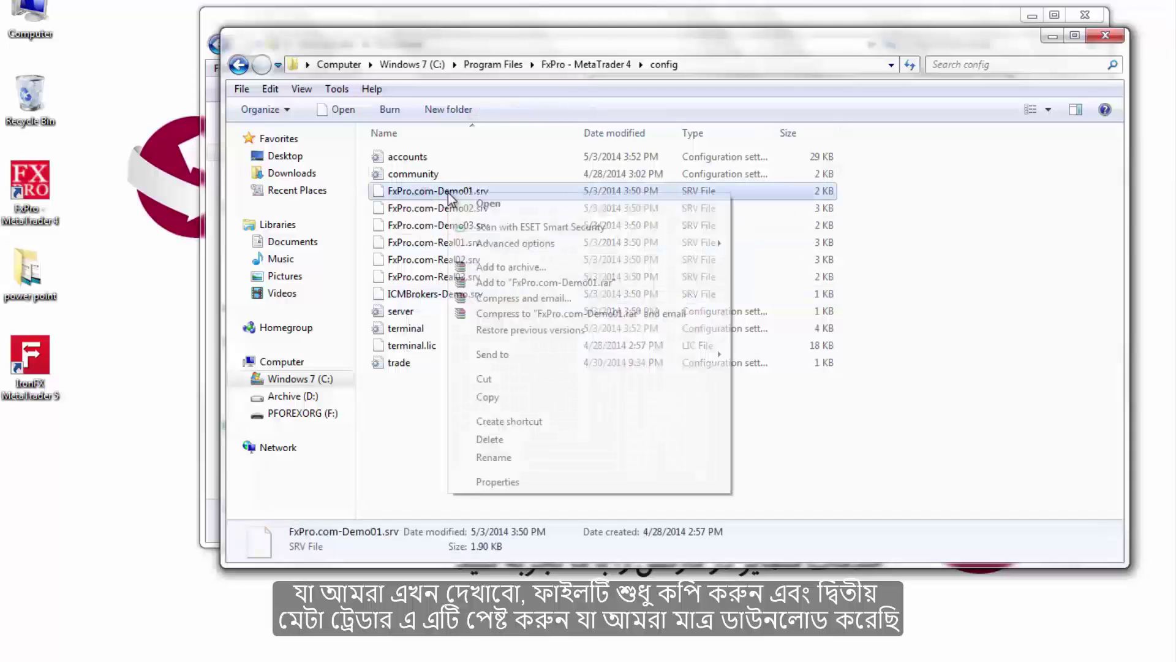
{"action": "left_click", "coordinate": [487, 397]}
{"action": "left_click", "coordinate": [239, 65]}
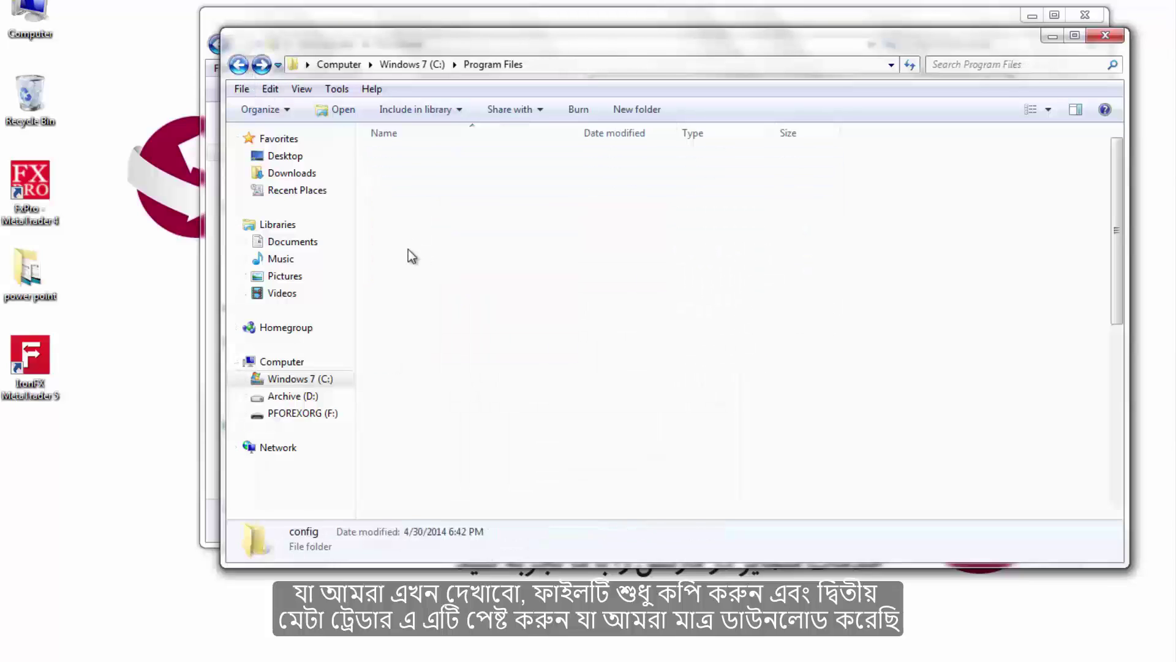
{"action": "left_click", "coordinate": [432, 282]}
{"action": "double_click", "coordinate": [432, 284]}
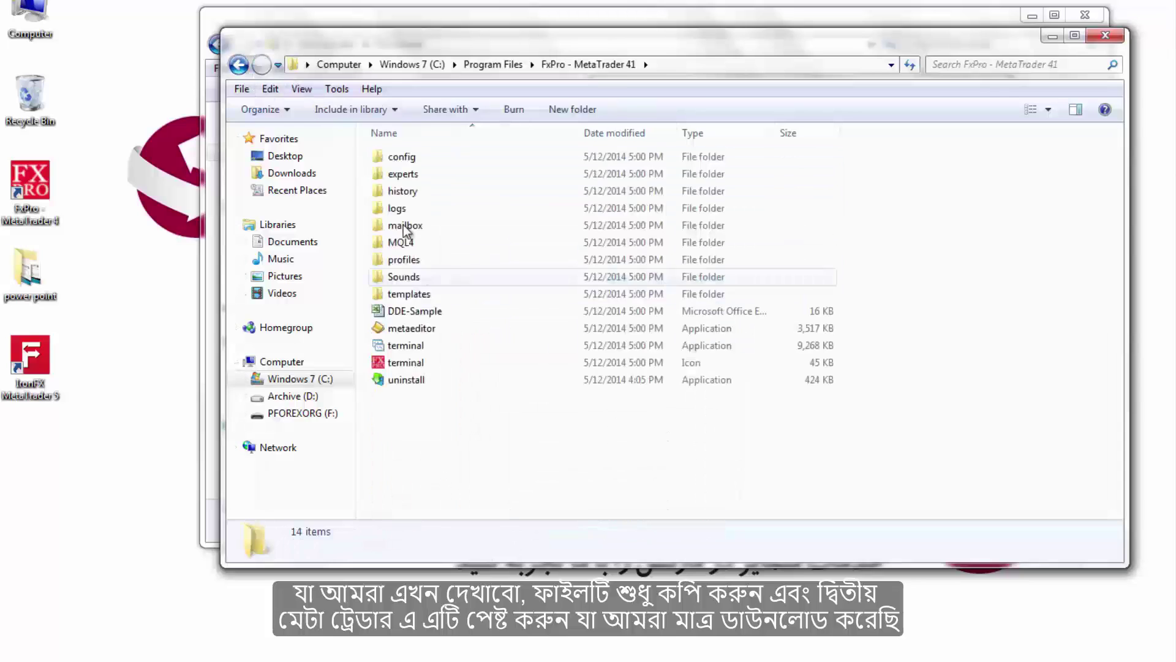
{"action": "double_click", "coordinate": [404, 158]}
{"action": "right_click", "coordinate": [461, 334]}
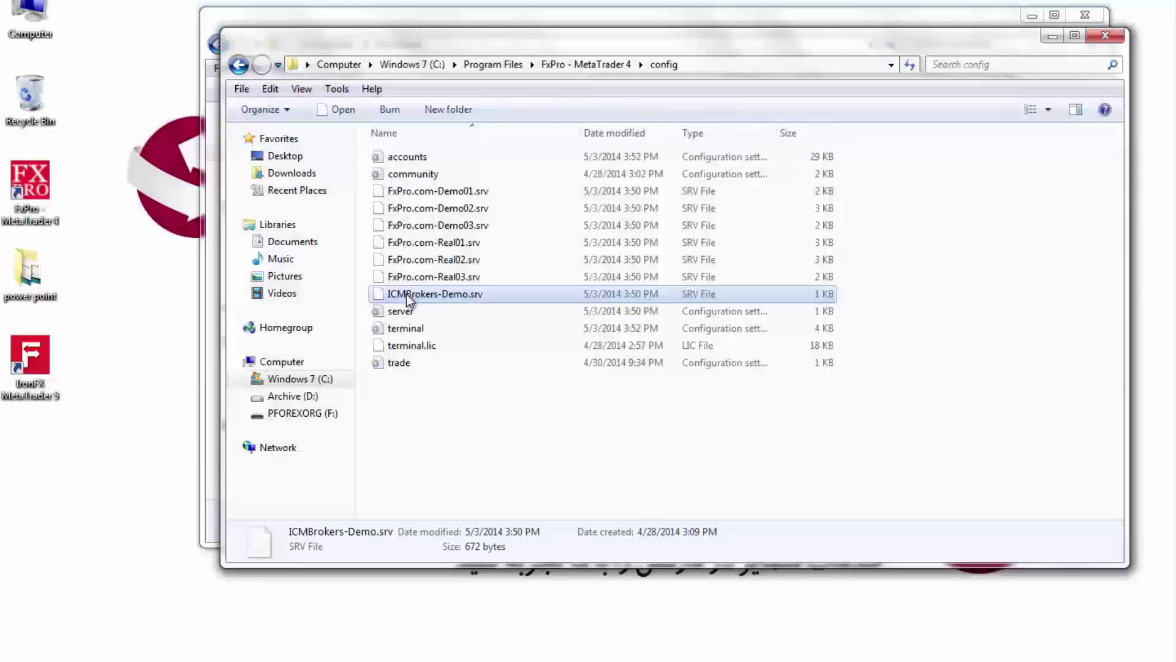
Copy ICMBrokers-Demo.srv and paste it into the FxPro - MetaTrader 41 config folder.
{"action": "right_click", "coordinate": [407, 293]}
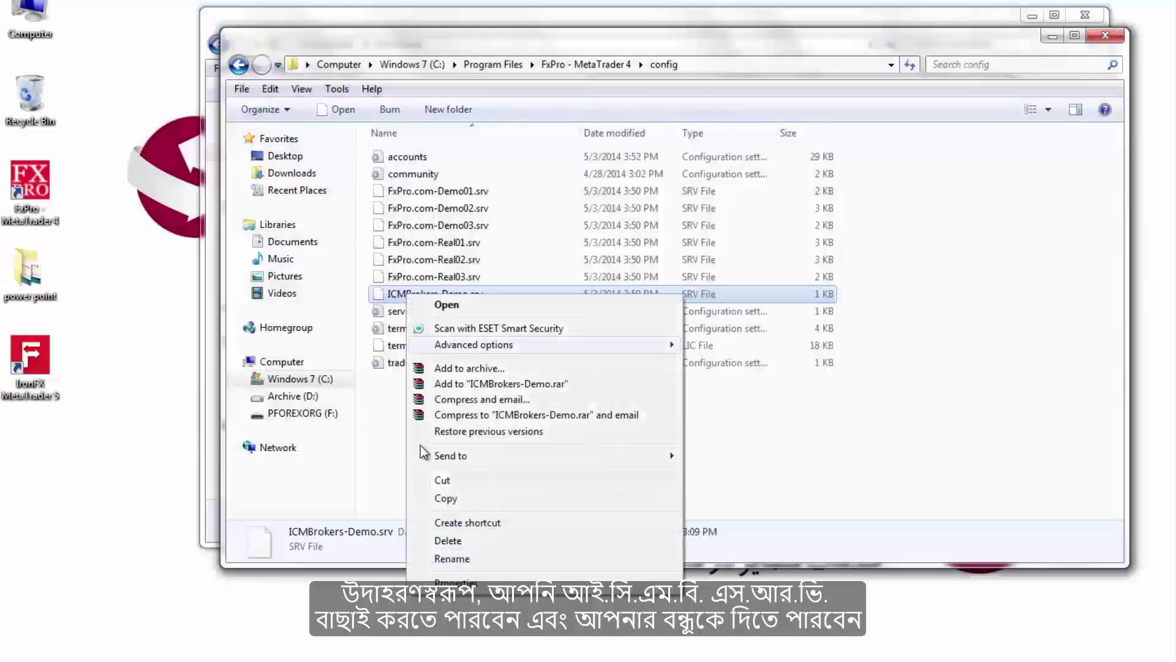
{"action": "left_click", "coordinate": [466, 498]}
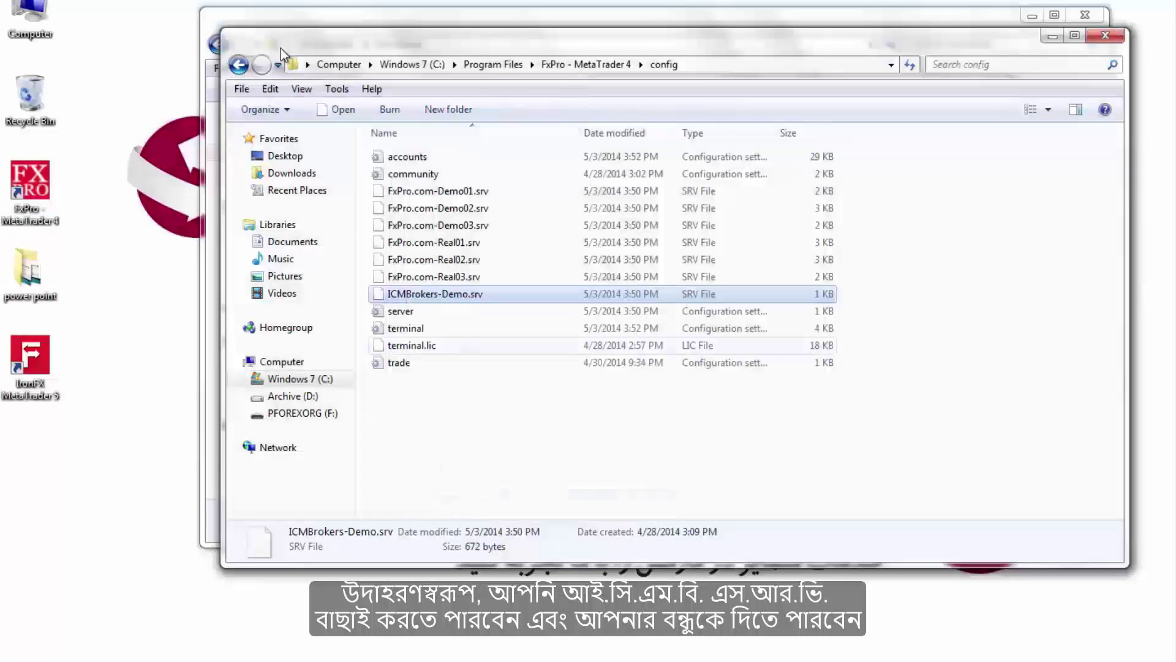
{"action": "left_click", "coordinate": [239, 65]}
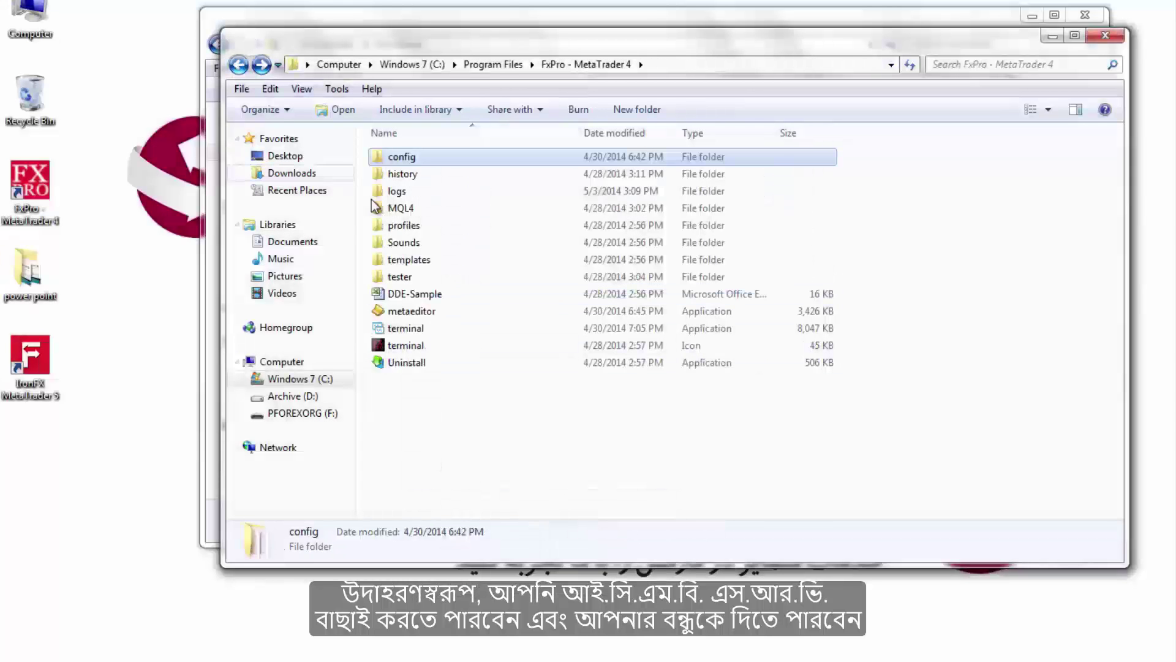
{"action": "left_click", "coordinate": [239, 64]}
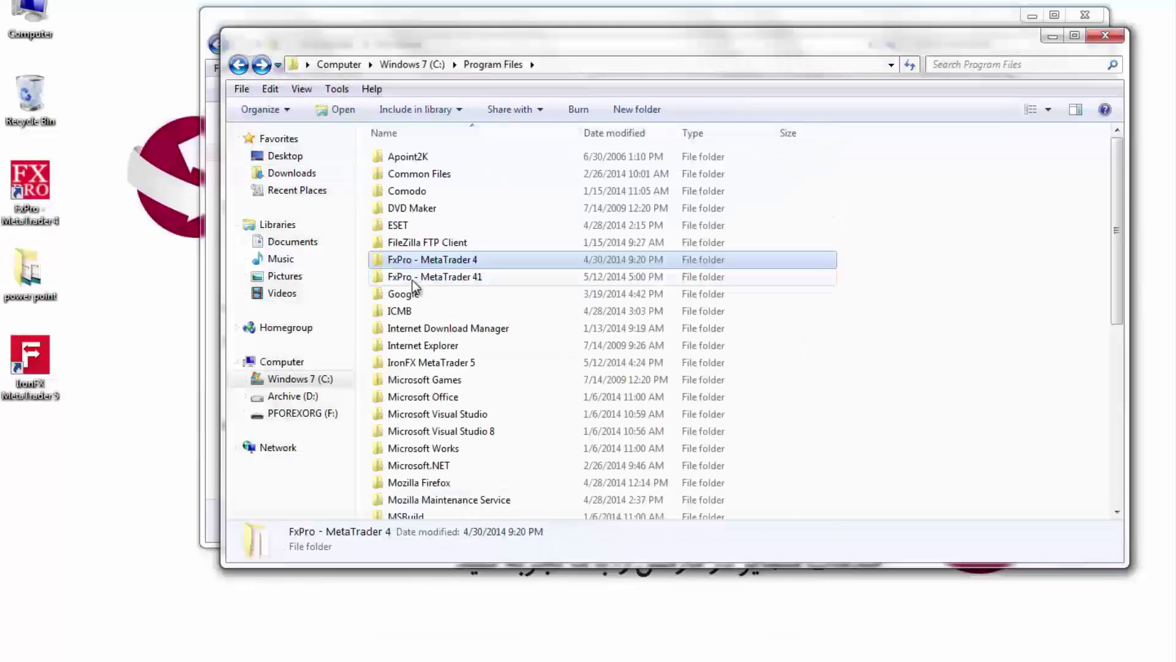
{"action": "left_click", "coordinate": [411, 279]}
{"action": "double_click", "coordinate": [413, 281]}
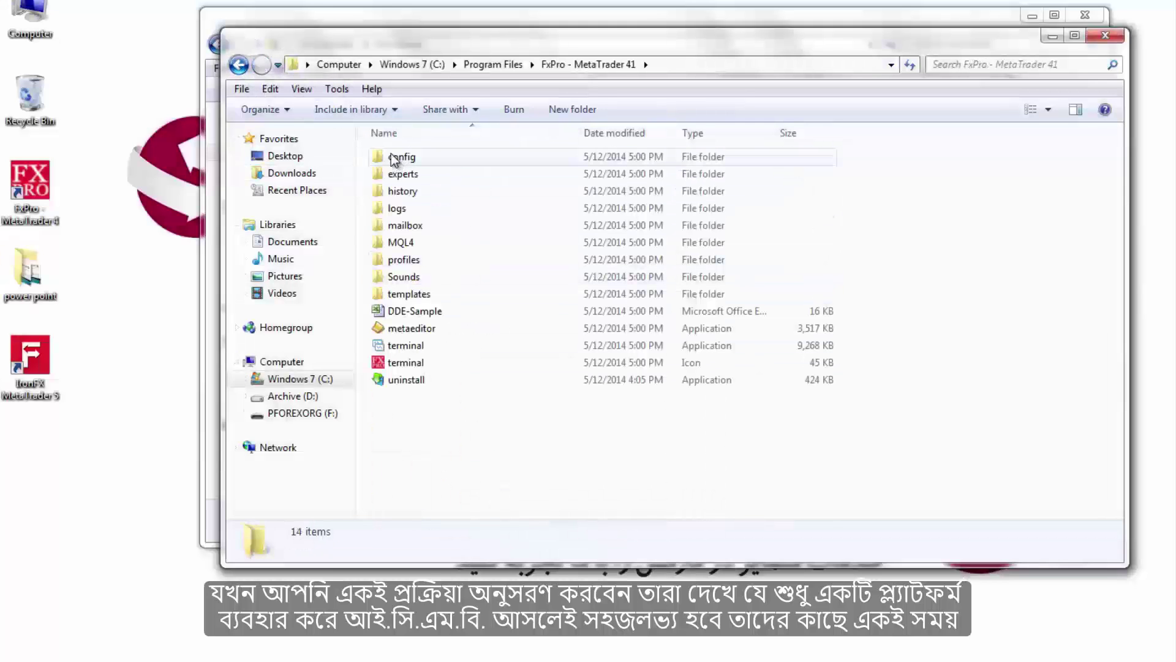
{"action": "double_click", "coordinate": [395, 158]}
{"action": "right_click", "coordinate": [447, 309]}
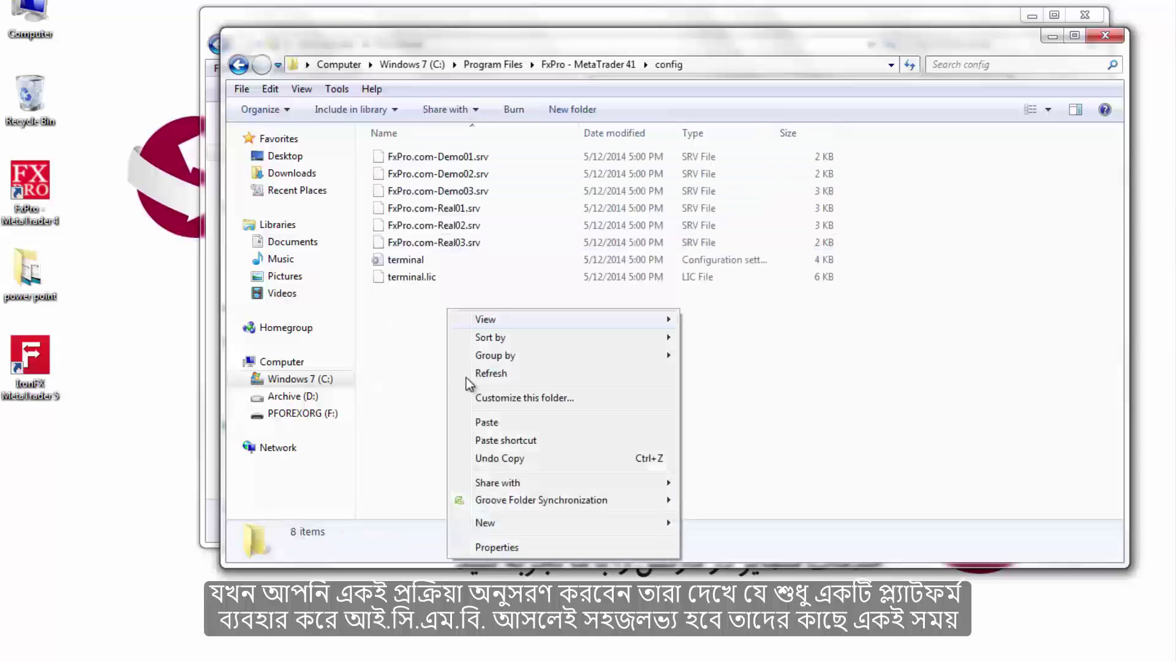
{"action": "left_click", "coordinate": [488, 422]}
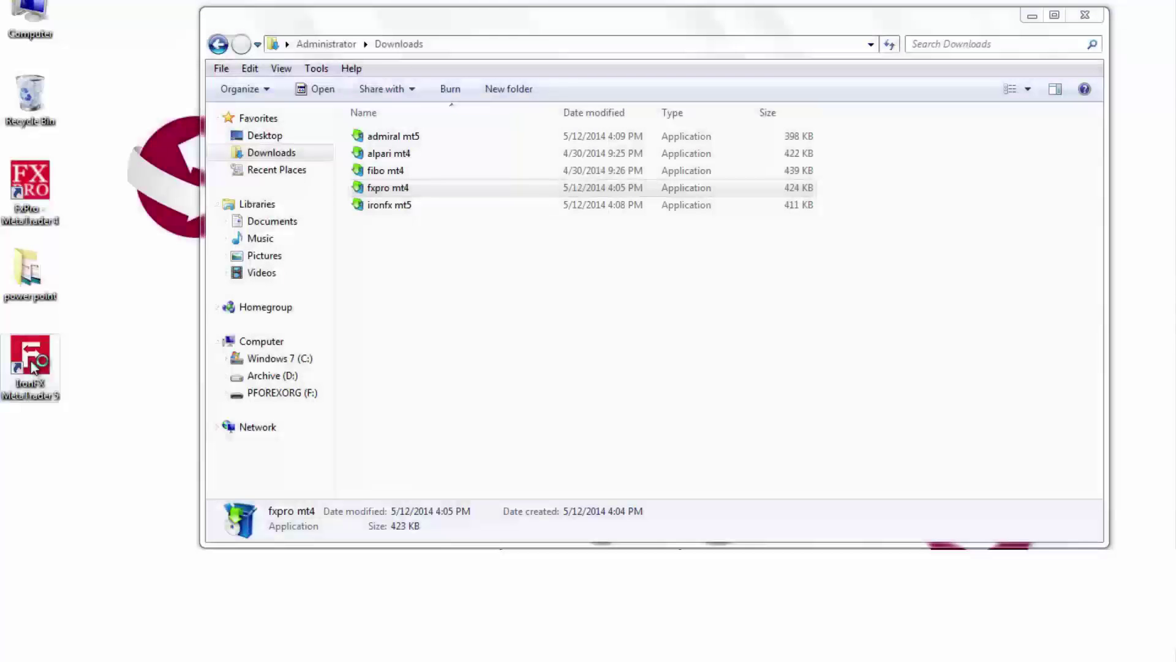
{"action": "right_click", "coordinate": [32, 366]}
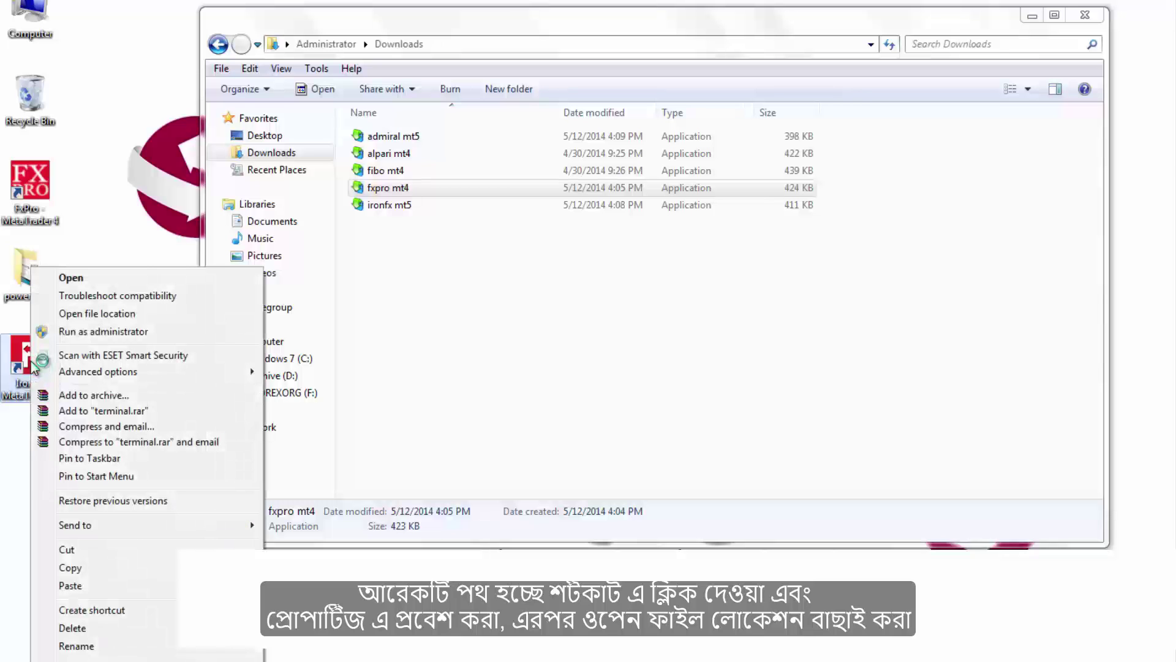
{"action": "key", "text": "r"}
{"action": "left_click", "coordinate": [105, 541]}
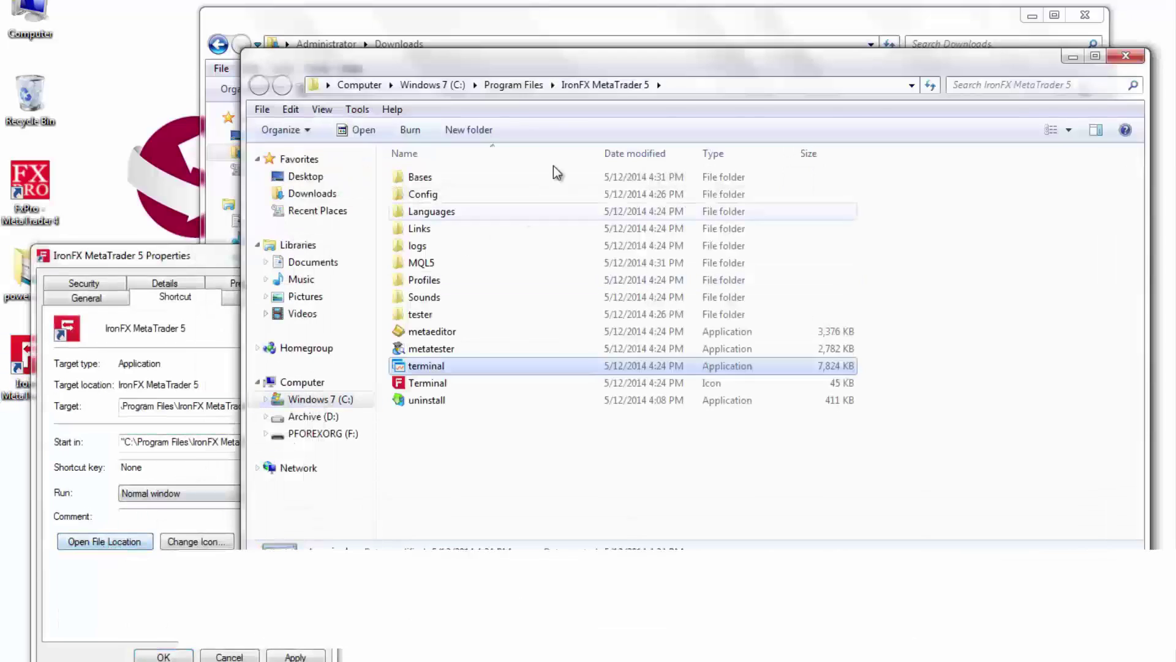
{"action": "left_click", "coordinate": [192, 261]}
{"action": "left_click", "coordinate": [315, 254]}
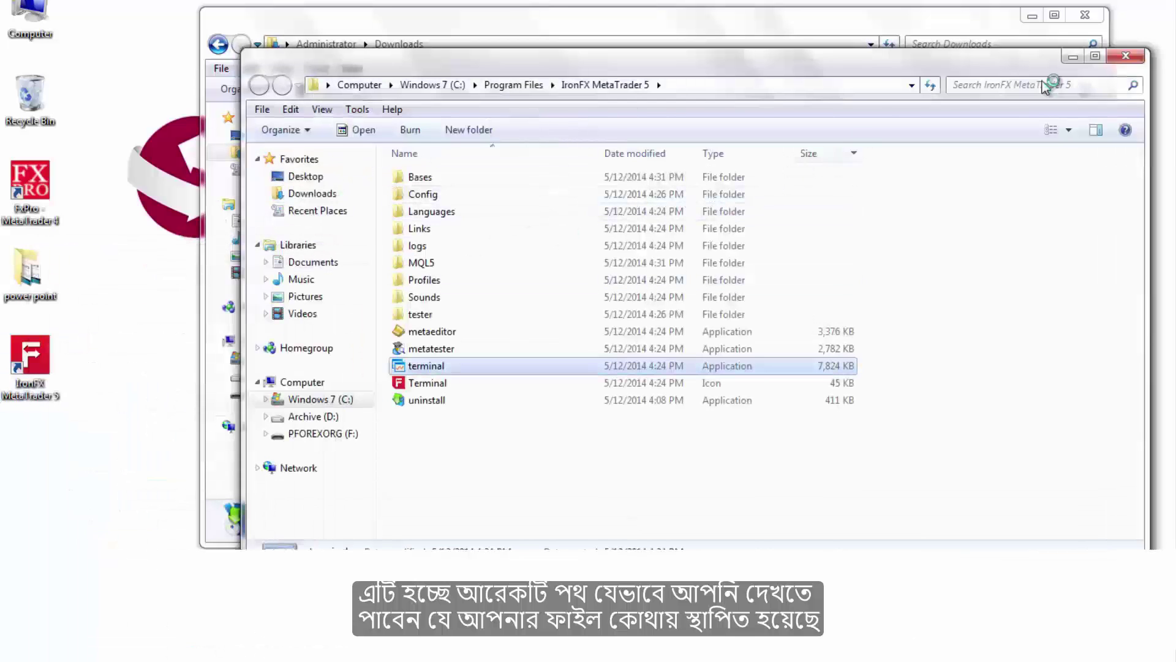
{"action": "left_click", "coordinate": [1126, 55]}
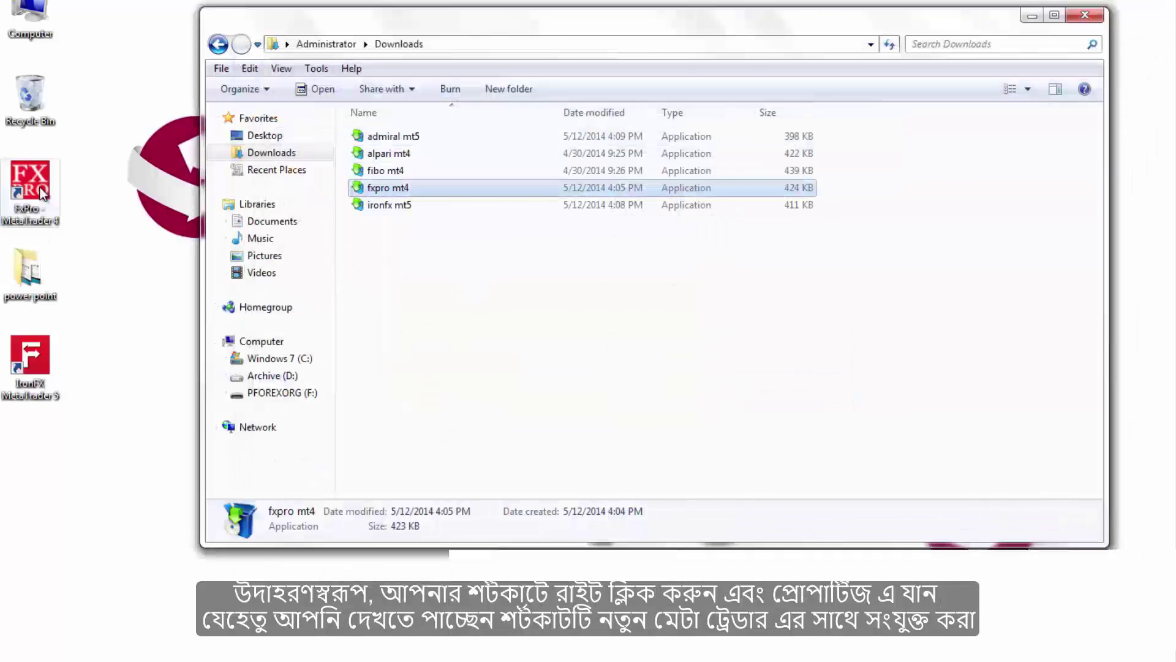
Remove the trailing '1' from the FxPro shortcut's Target and Start in paths and save.
{"action": "right_click", "coordinate": [43, 193]}
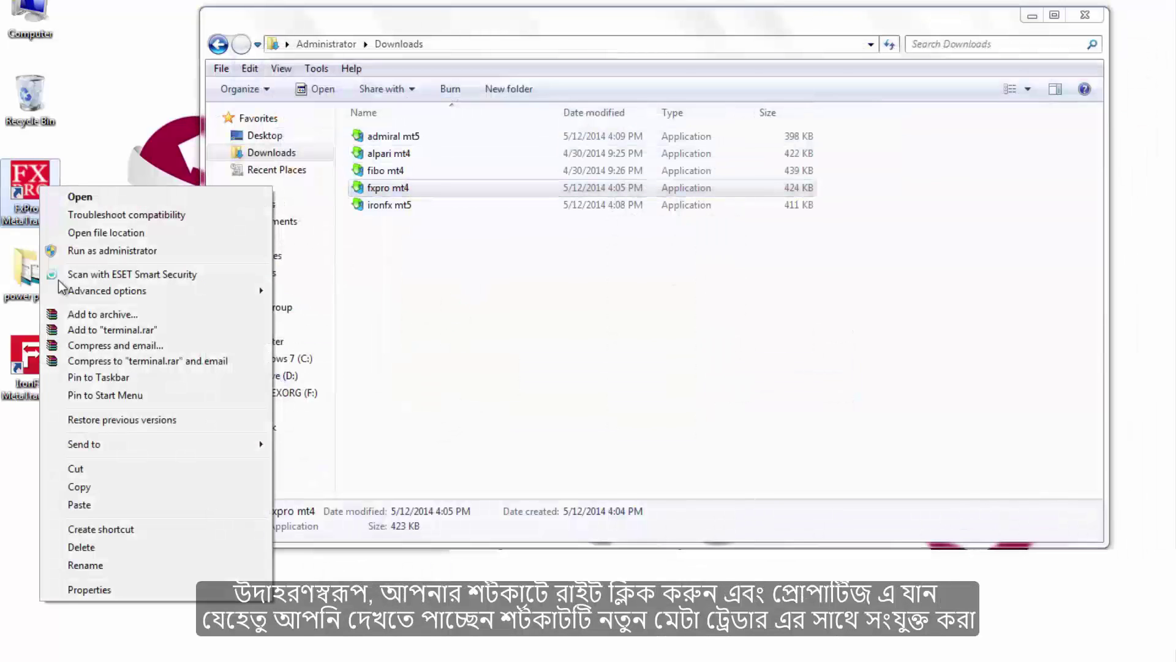
{"action": "left_click", "coordinate": [78, 591]}
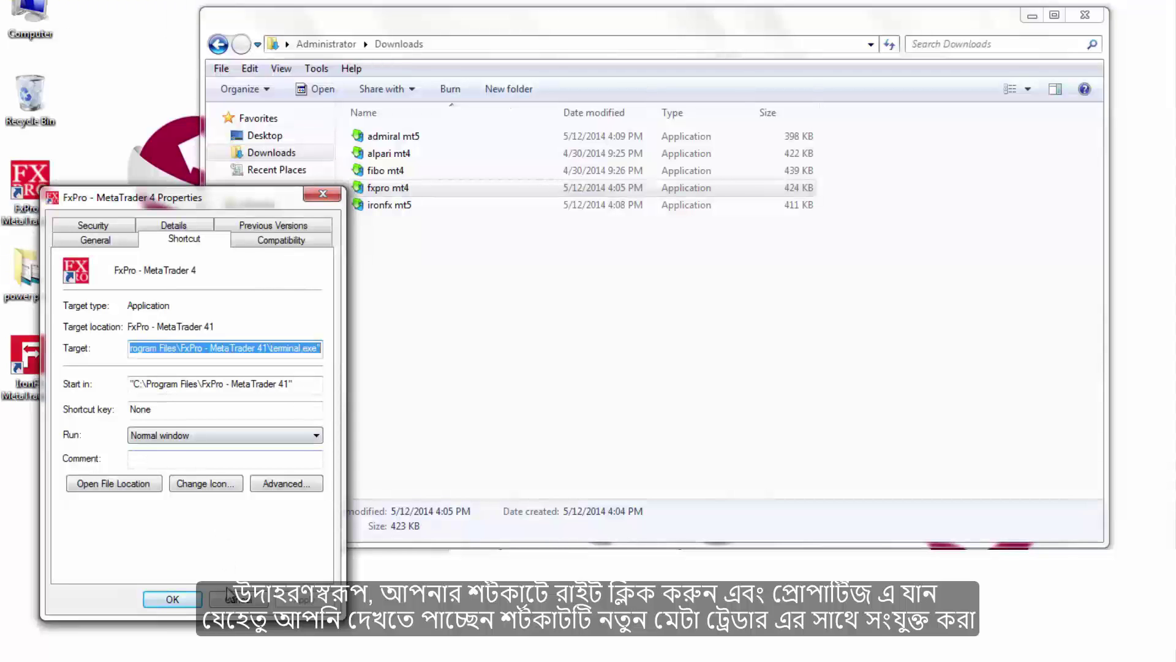
{"action": "left_click_drag", "start_coordinate": [113, 202], "coordinate": [334, 98]}
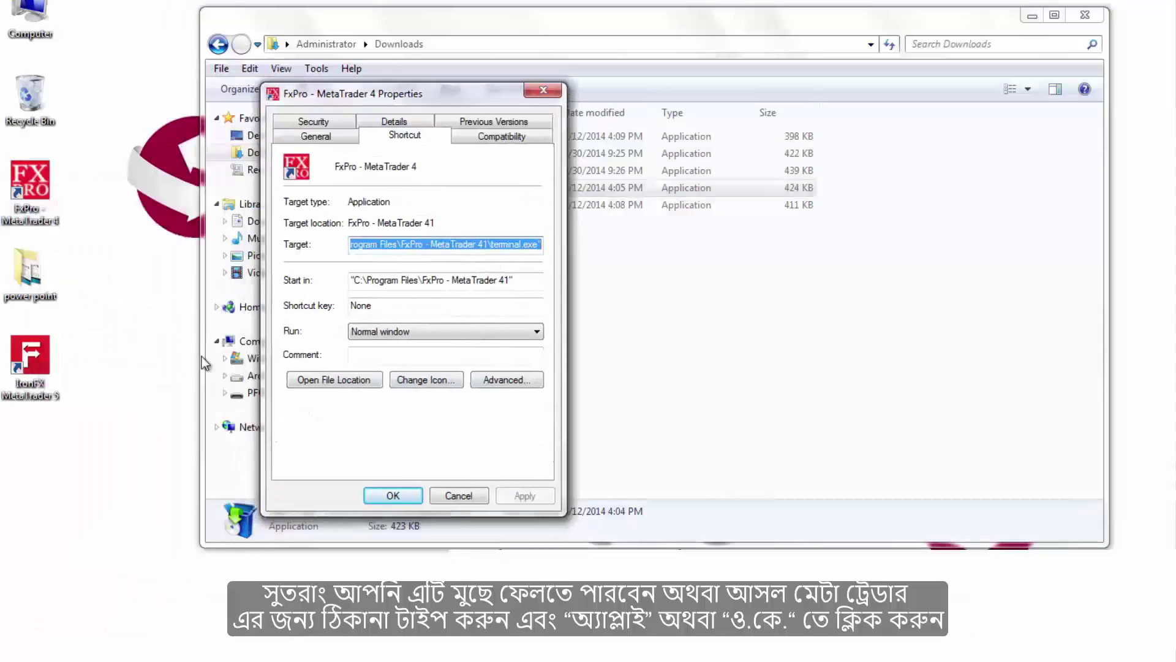
{"action": "left_click", "coordinate": [487, 243]}
{"action": "key", "text": "BackSpace"}
{"action": "left_click", "coordinate": [504, 280]}
{"action": "key", "text": "BackSpace"}
{"action": "left_click", "coordinate": [506, 496]}
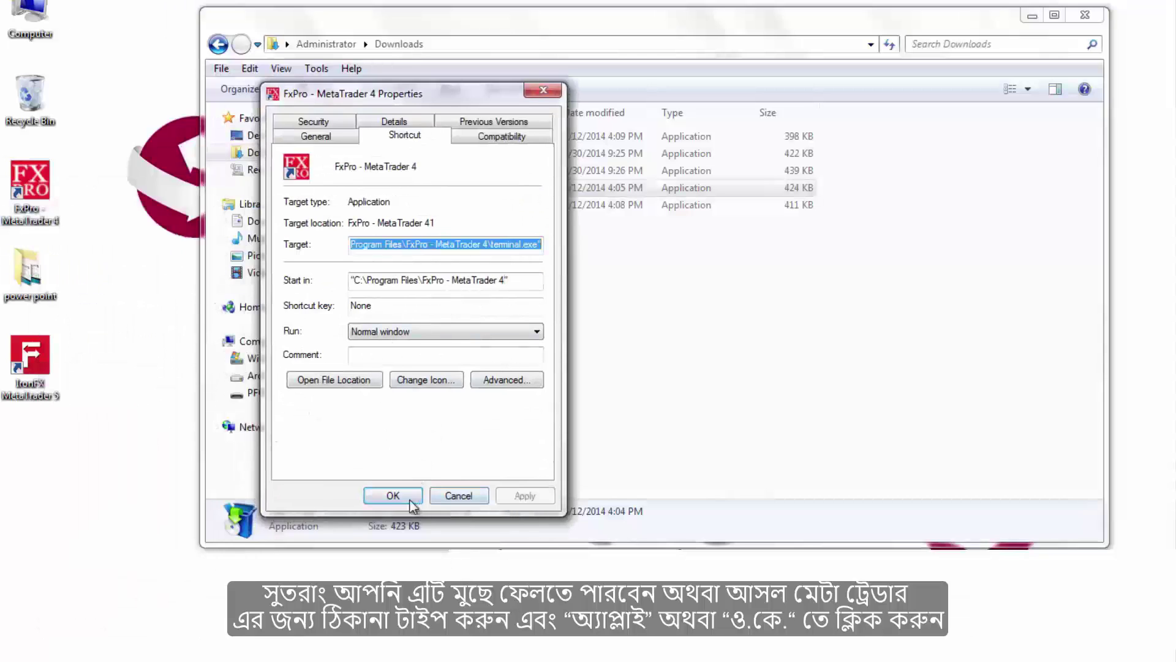
{"action": "left_click", "coordinate": [399, 497]}
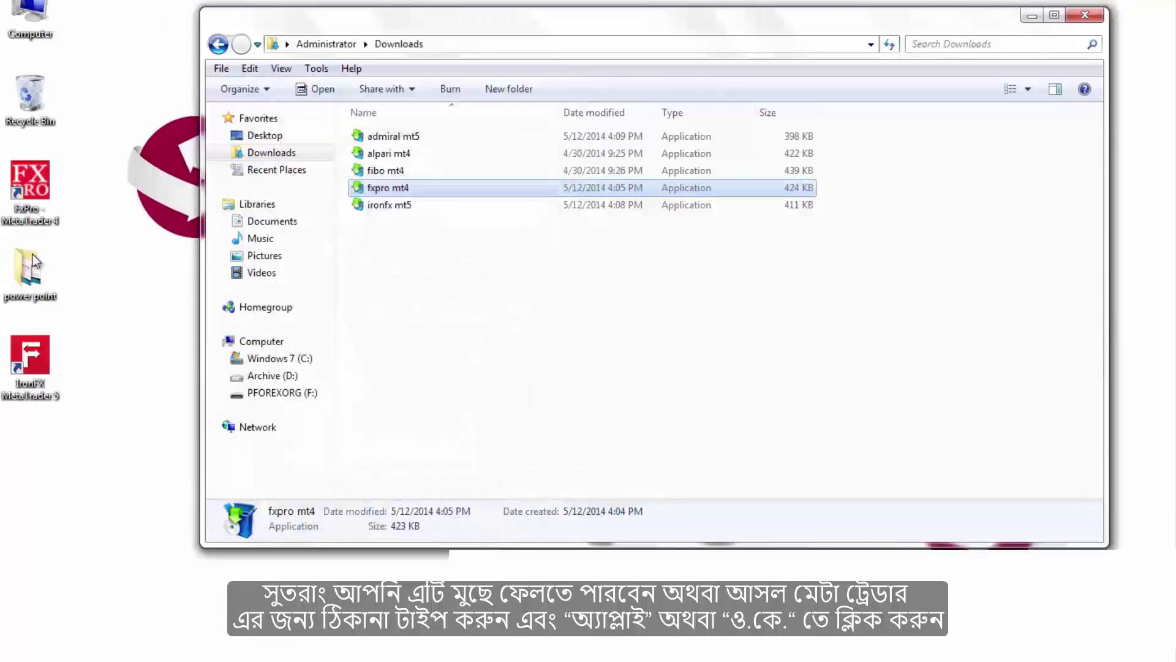
Use the FxPro shortcut's Properties to go to its FxPro - MetaTrader 4 file location.
{"action": "right_click", "coordinate": [36, 174]}
{"action": "left_click", "coordinate": [93, 568]}
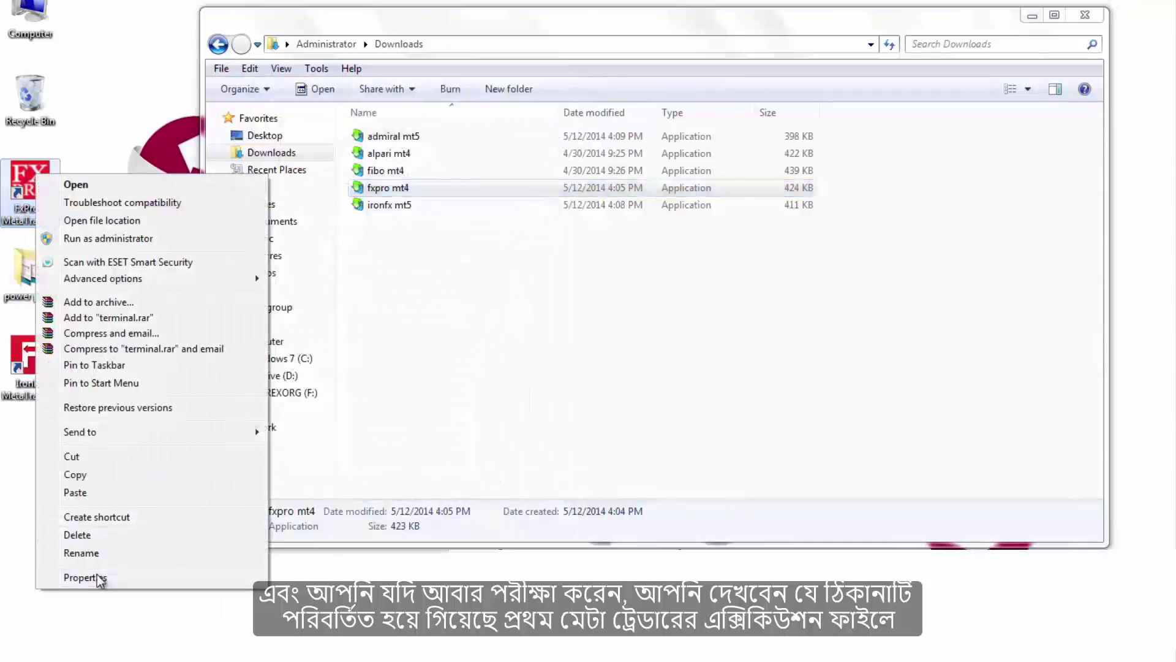
{"action": "left_click", "coordinate": [109, 472]}
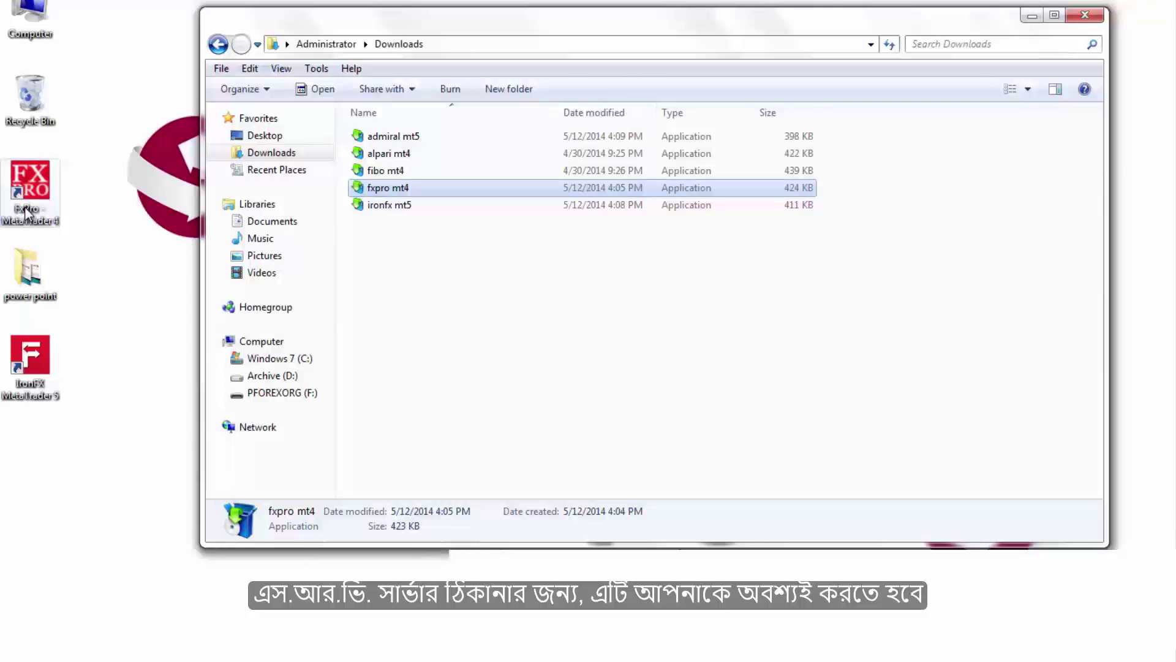
{"action": "right_click", "coordinate": [26, 212]}
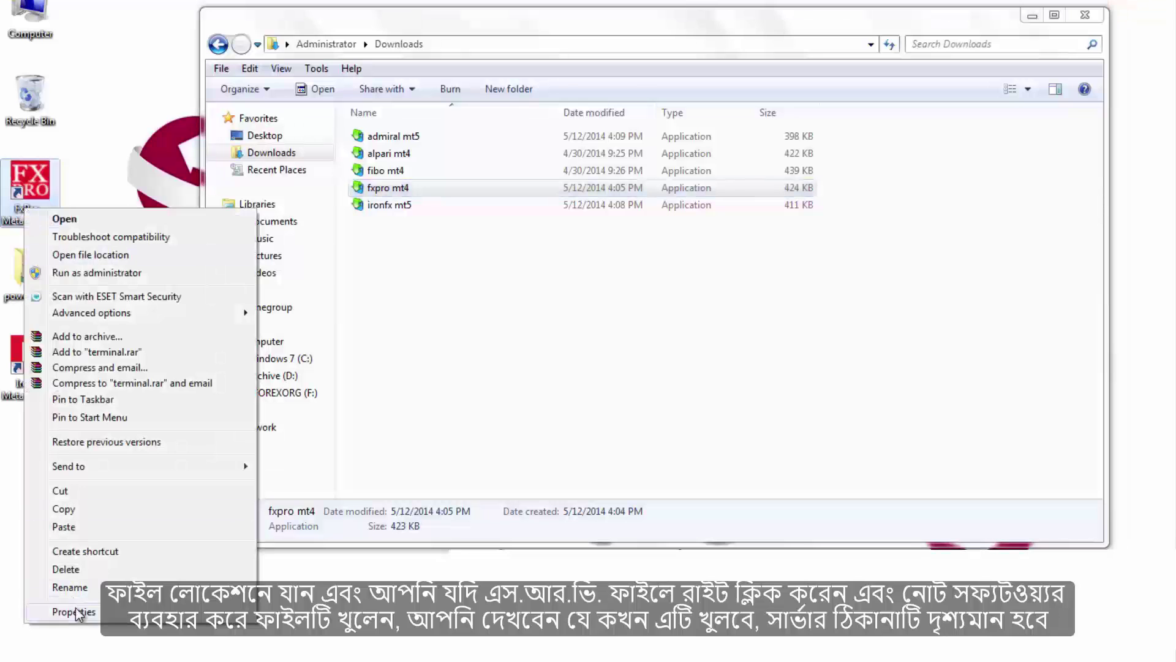
{"action": "left_click", "coordinate": [77, 612]}
{"action": "left_click", "coordinate": [90, 507]}
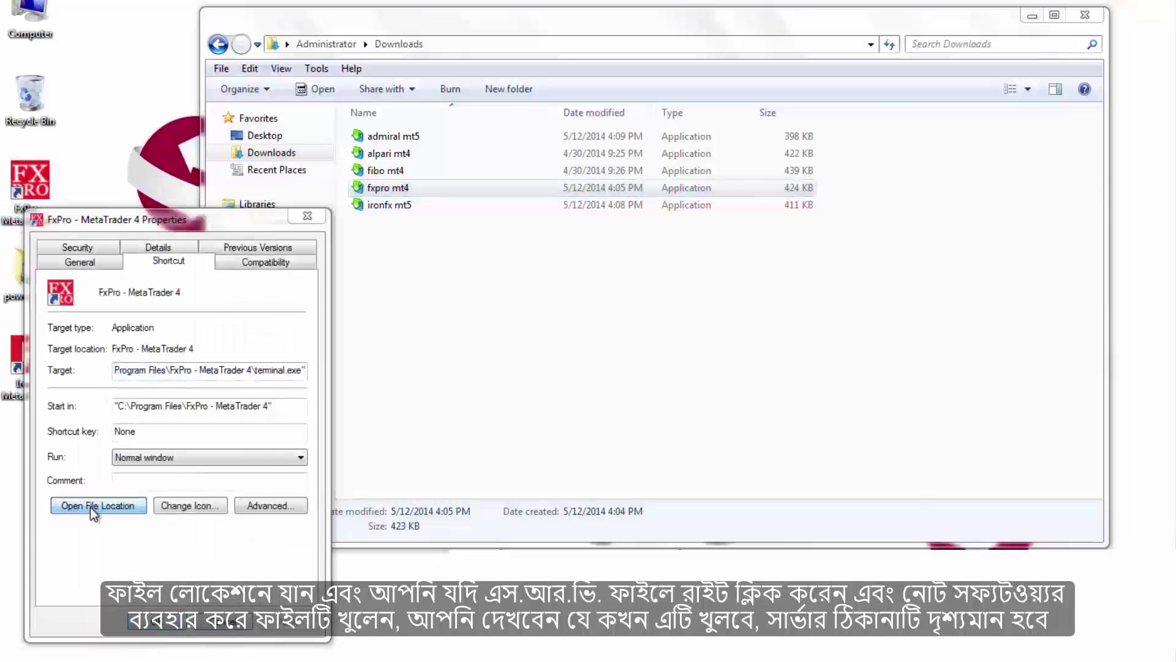
Open FxPro.com-Demo01.srv in Notepad and select the server address mtdc-d01-04.fxpro.com.
{"action": "double_click", "coordinate": [190, 110]}
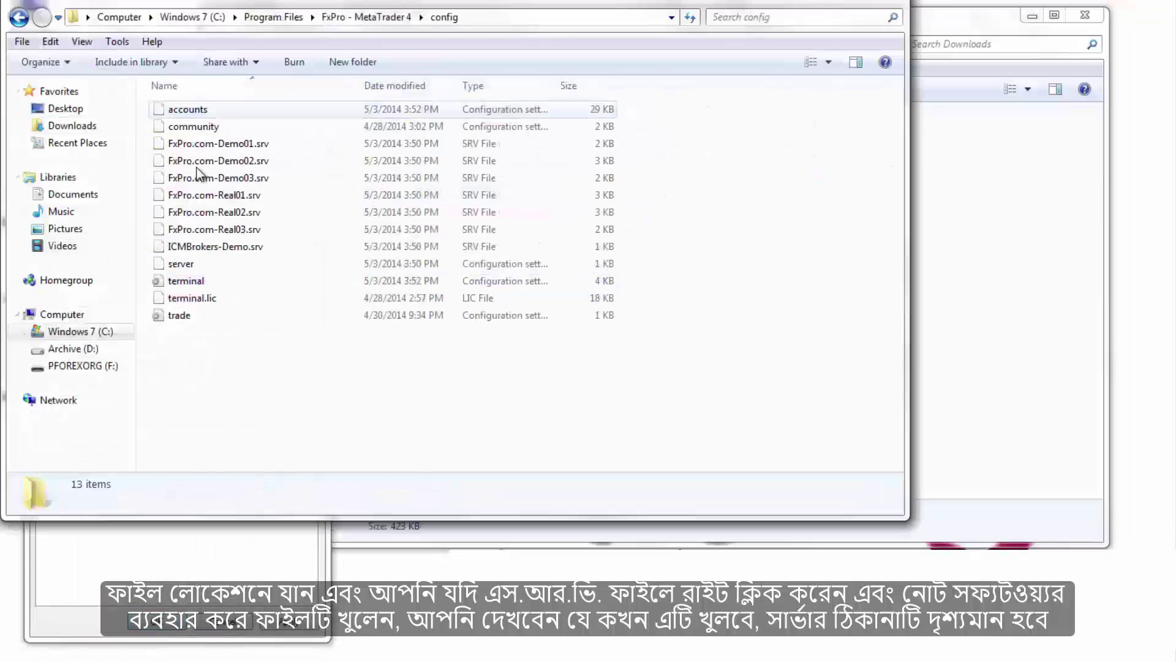
{"action": "right_click", "coordinate": [228, 246]}
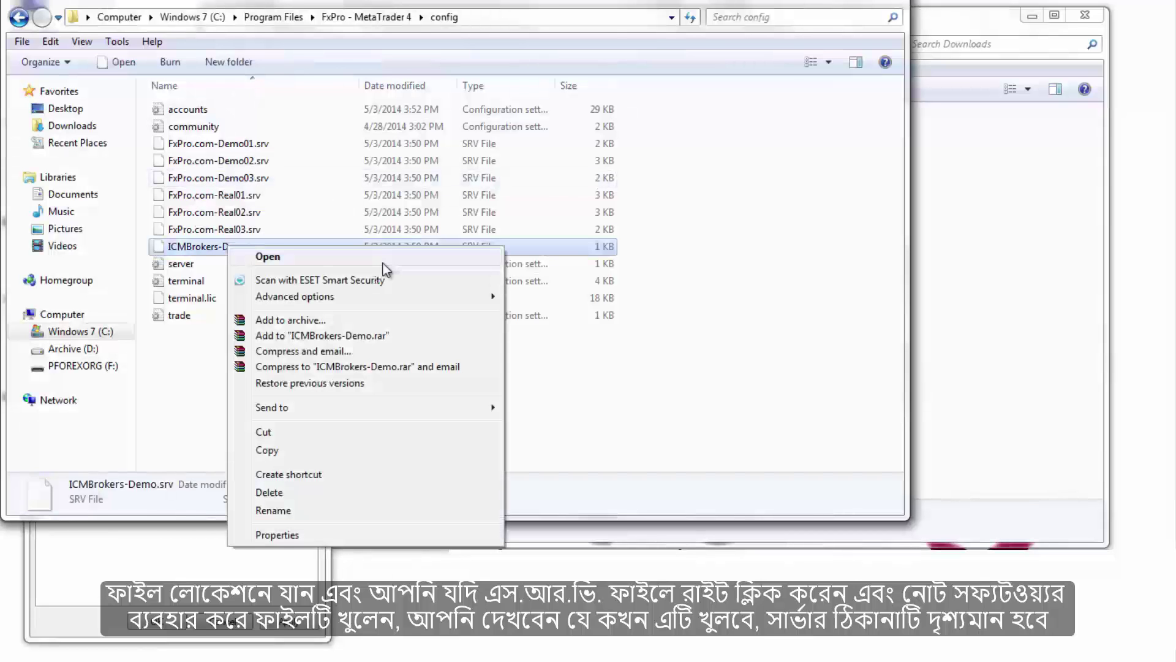
{"action": "left_click", "coordinate": [386, 264]}
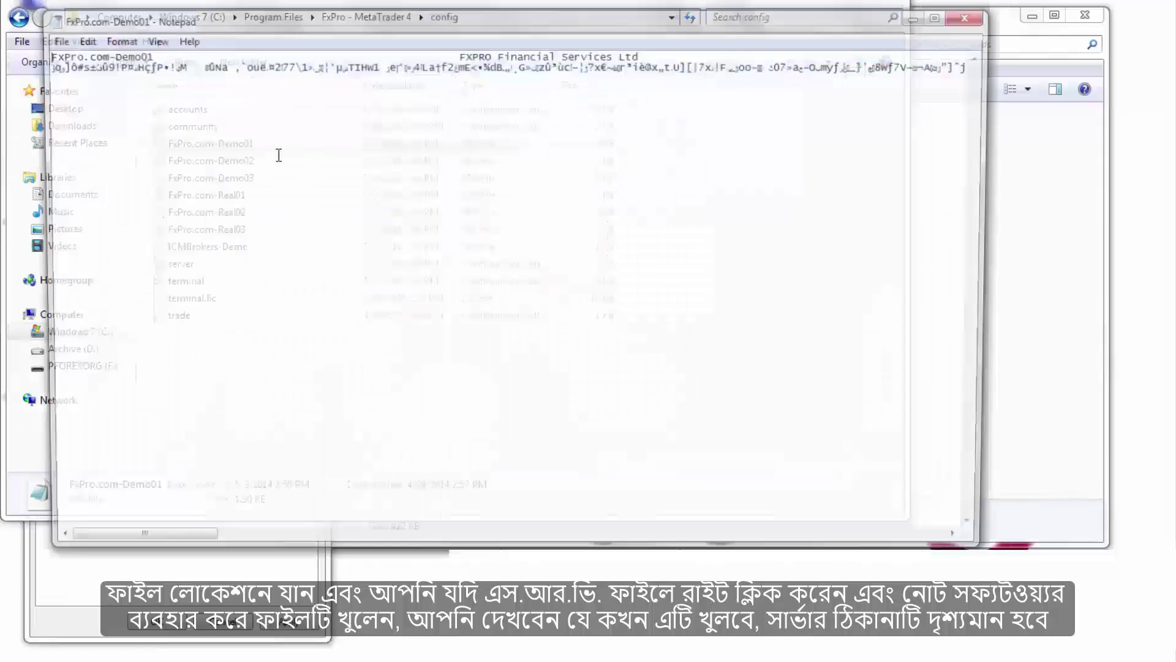
{"action": "scroll", "coordinate": [845, 72], "scroll_direction": "right", "scroll_amount": 3}
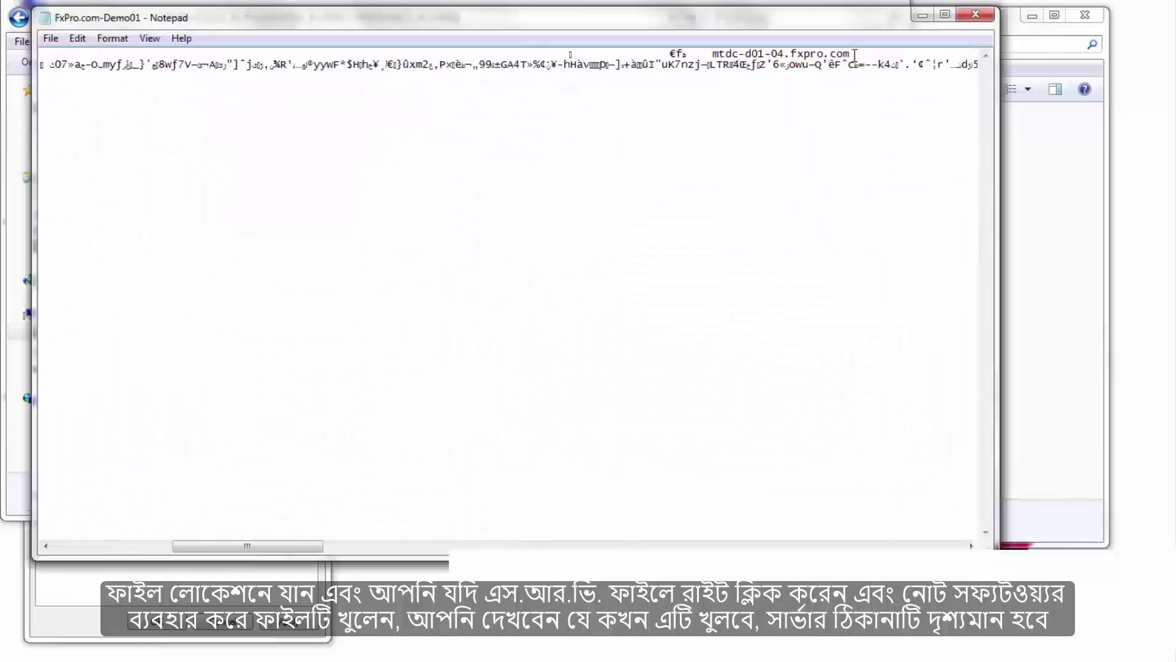
{"action": "left_click_drag", "start_coordinate": [856, 54], "coordinate": [722, 52]}
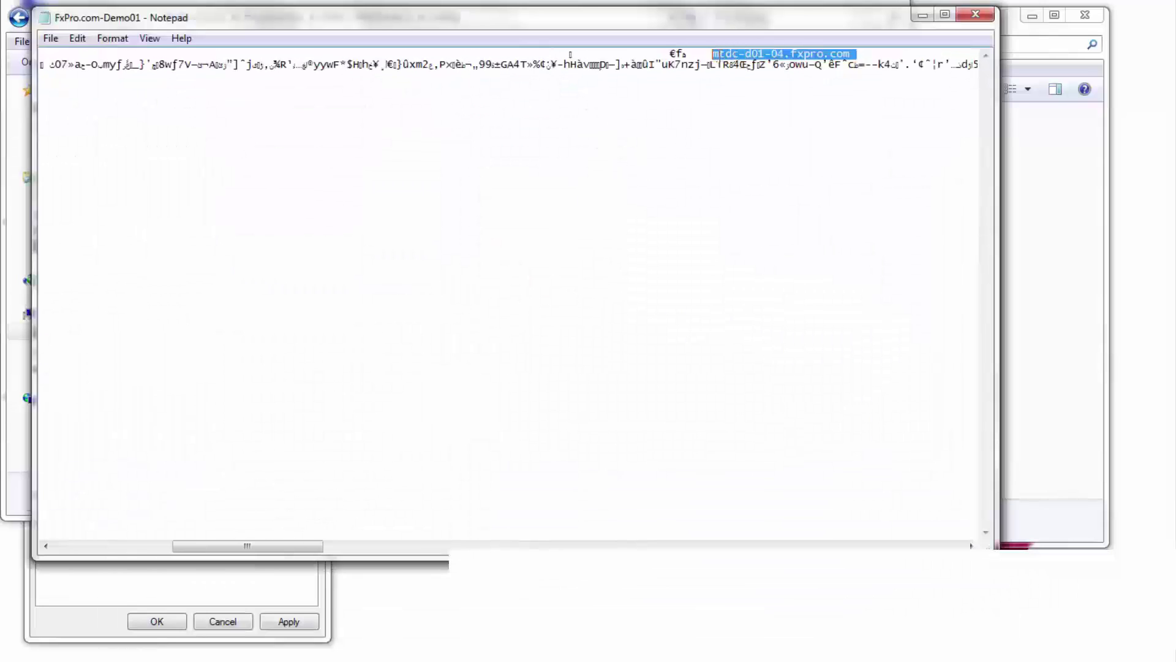
{"action": "left_click", "coordinate": [711, 55]}
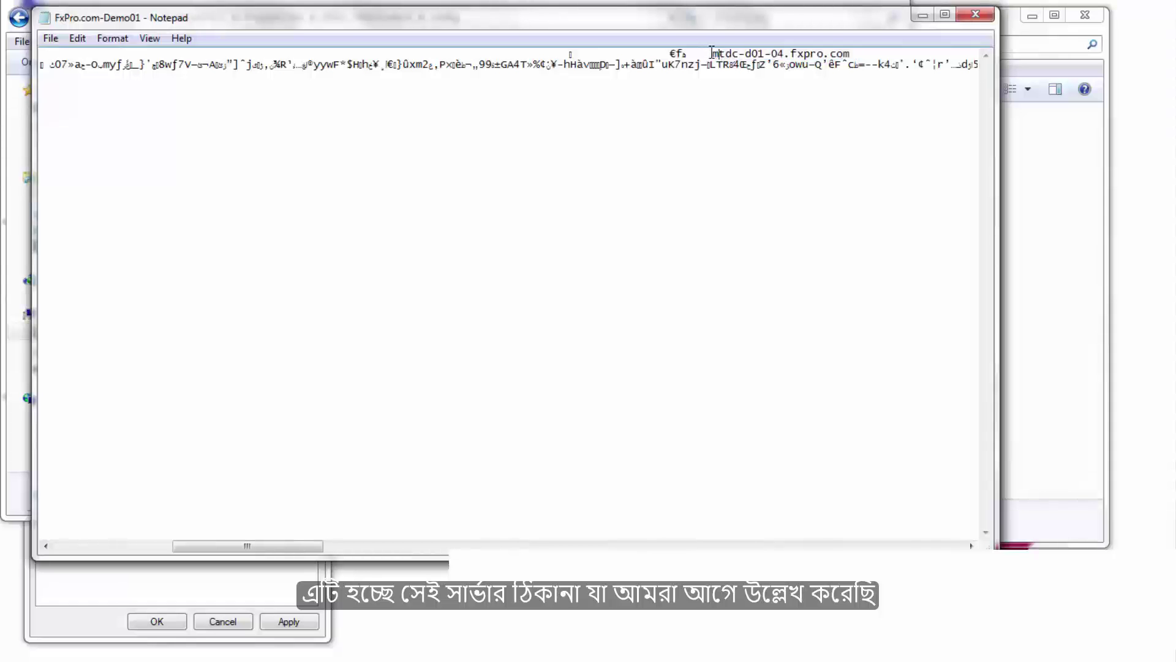
{"action": "left_click_drag", "start_coordinate": [711, 54], "coordinate": [851, 48]}
{"action": "key", "text": "ctrl+c"}
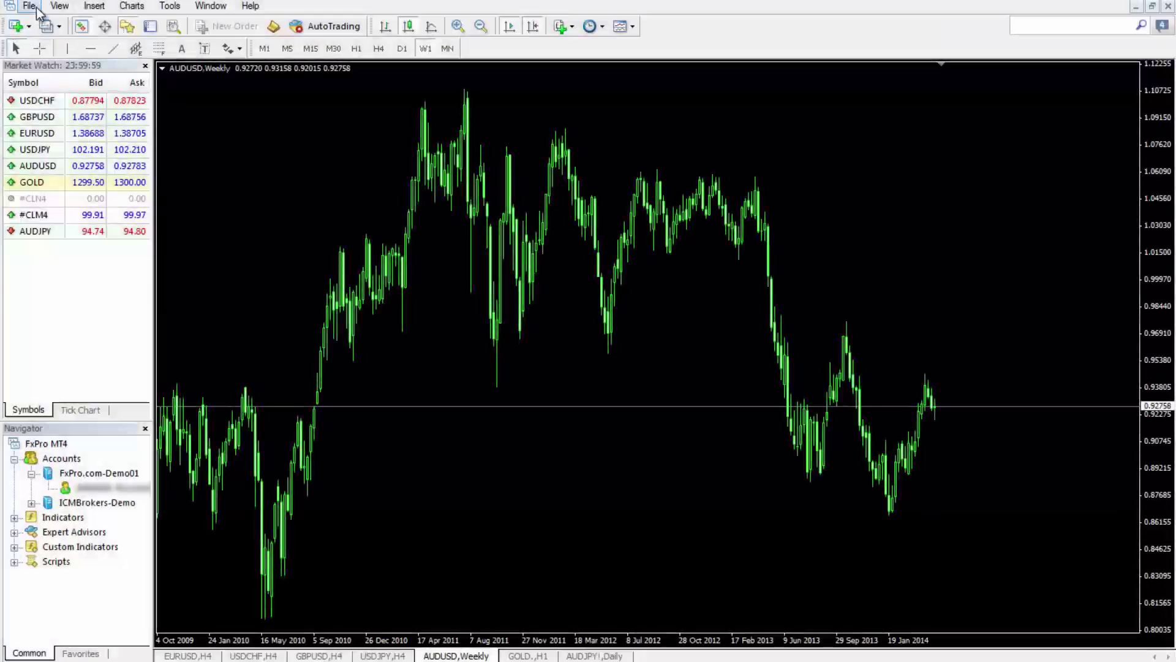
In File > Login, replace the FxPro.com-Demo01 server value with mtdc-d01-04.fxpro.com.
{"action": "left_click", "coordinate": [32, 6]}
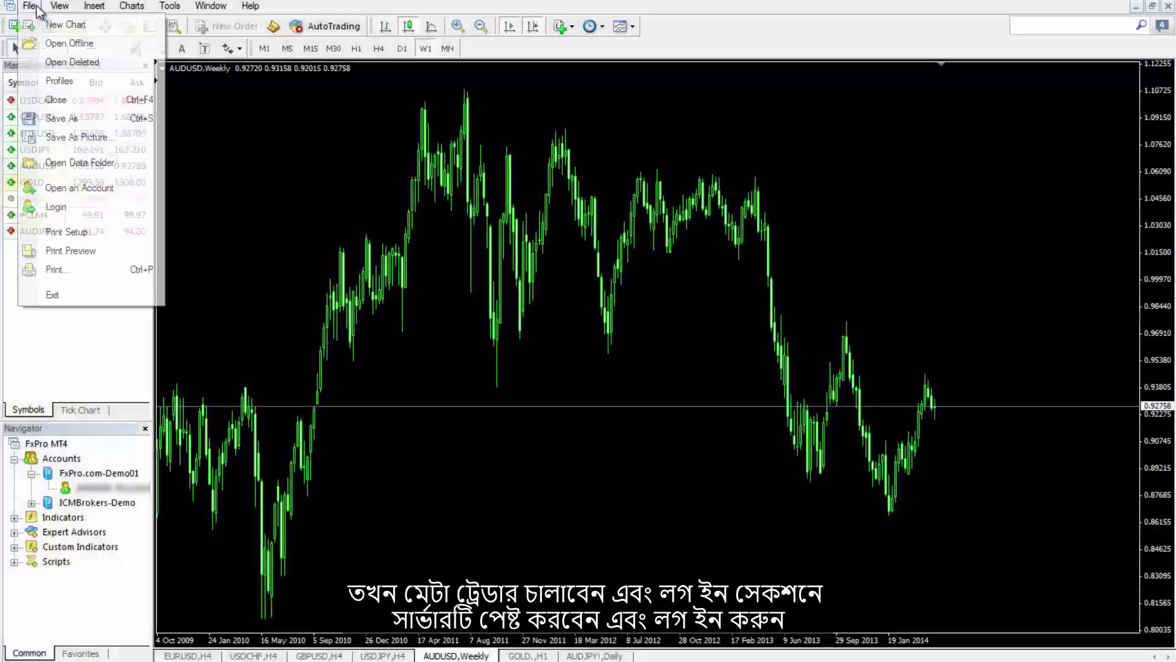
{"action": "left_click", "coordinate": [67, 207]}
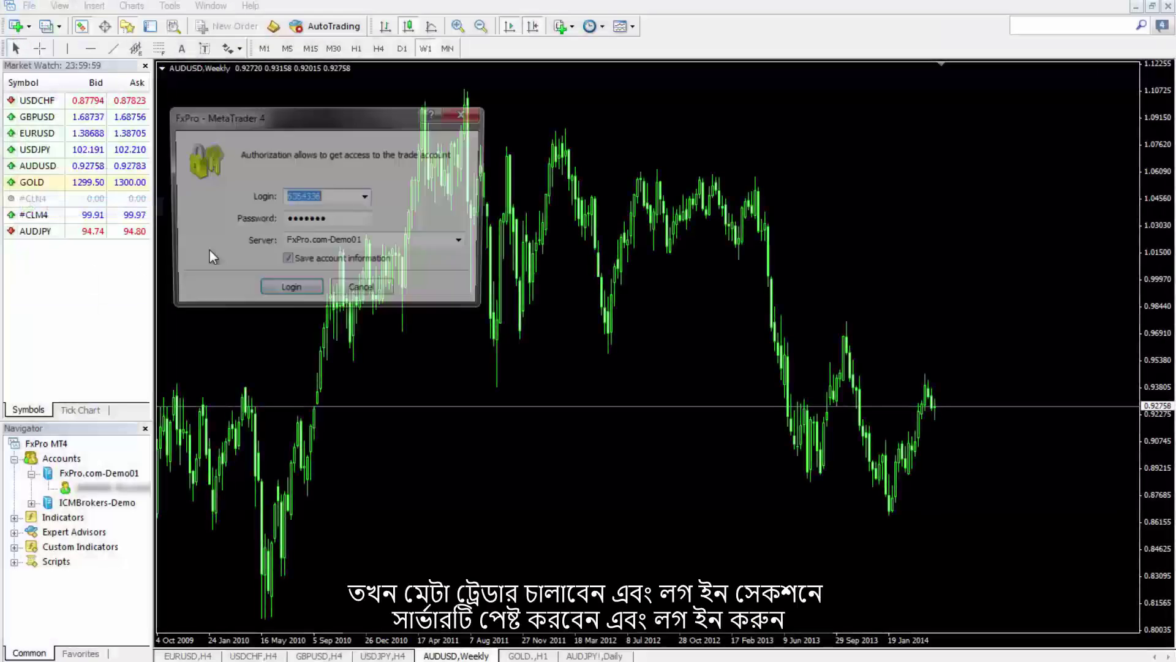
{"action": "left_click_drag", "start_coordinate": [364, 242], "coordinate": [293, 243]}
{"action": "right_click", "coordinate": [292, 243]}
{"action": "left_click", "coordinate": [303, 287]}
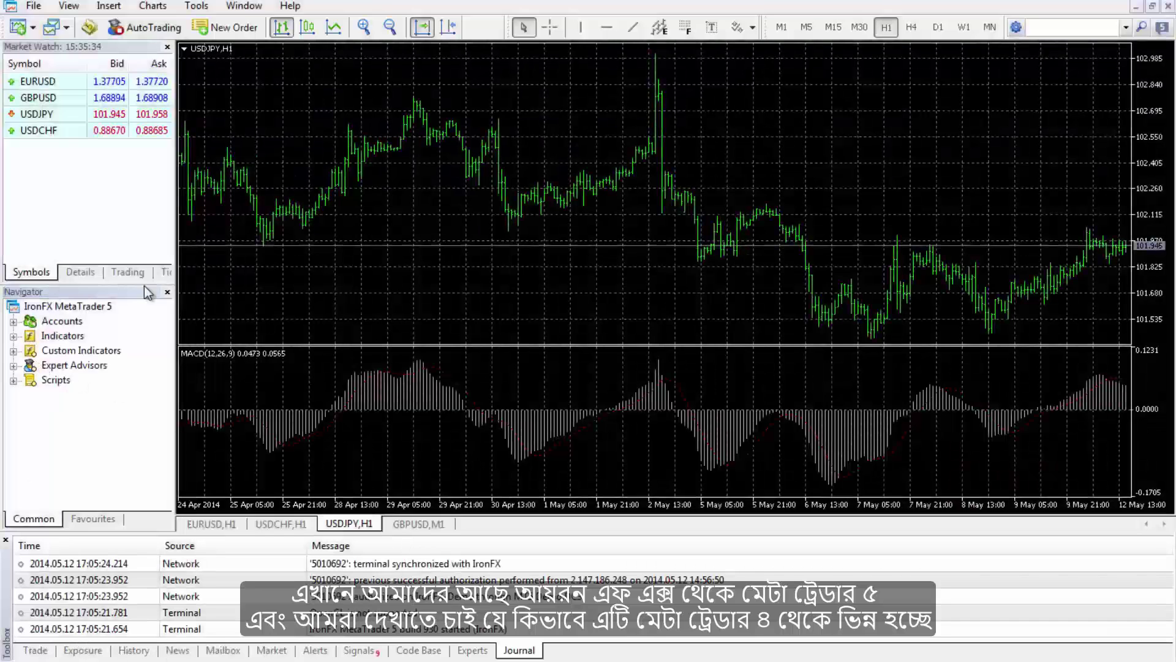
From the GBPUSD,M1 chart, sell 0.10 then 0.20 lots and view the Trade list.
{"action": "left_click", "coordinate": [417, 525]}
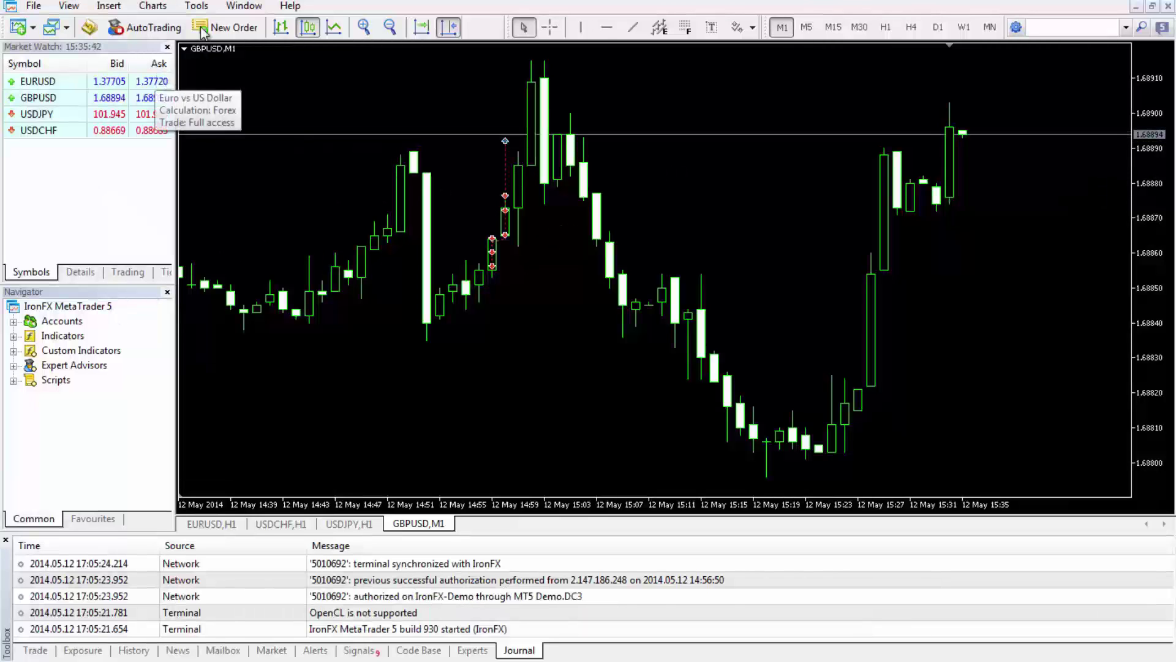
{"action": "left_click", "coordinate": [222, 28]}
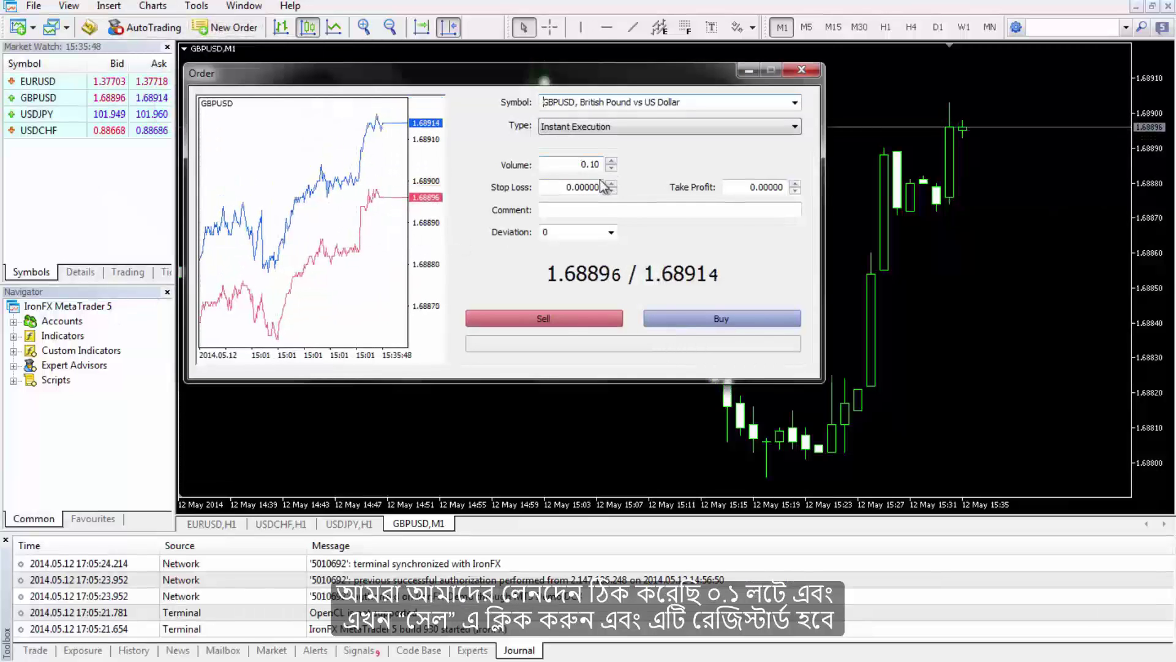
{"action": "left_click", "coordinate": [534, 315]}
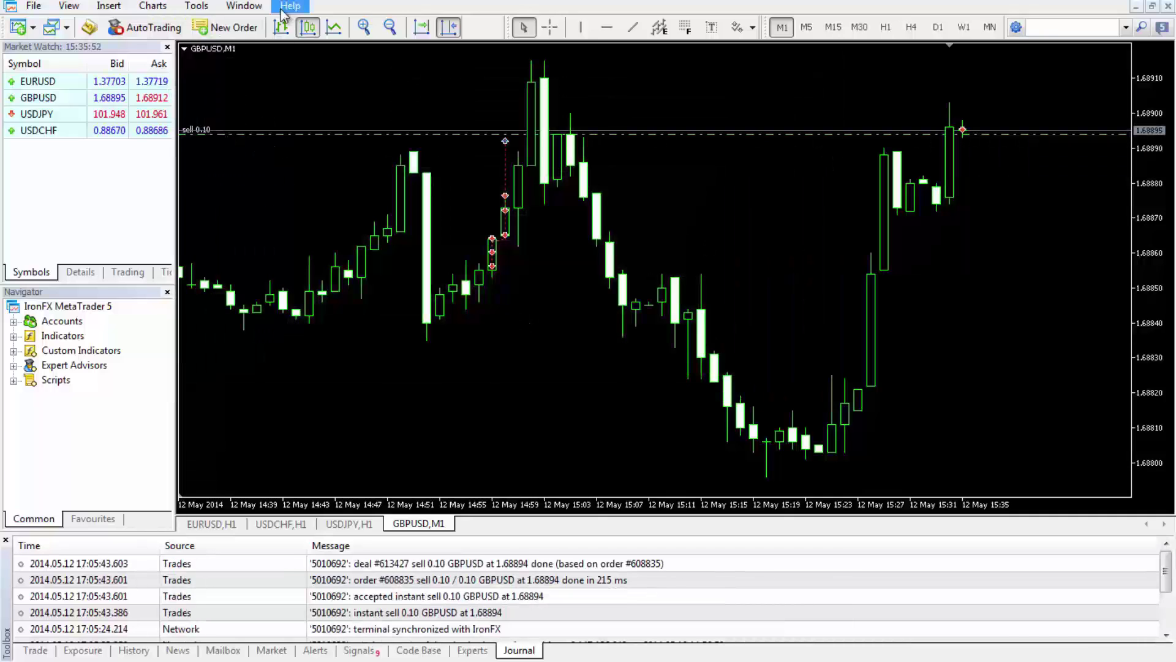
{"action": "left_click", "coordinate": [225, 27]}
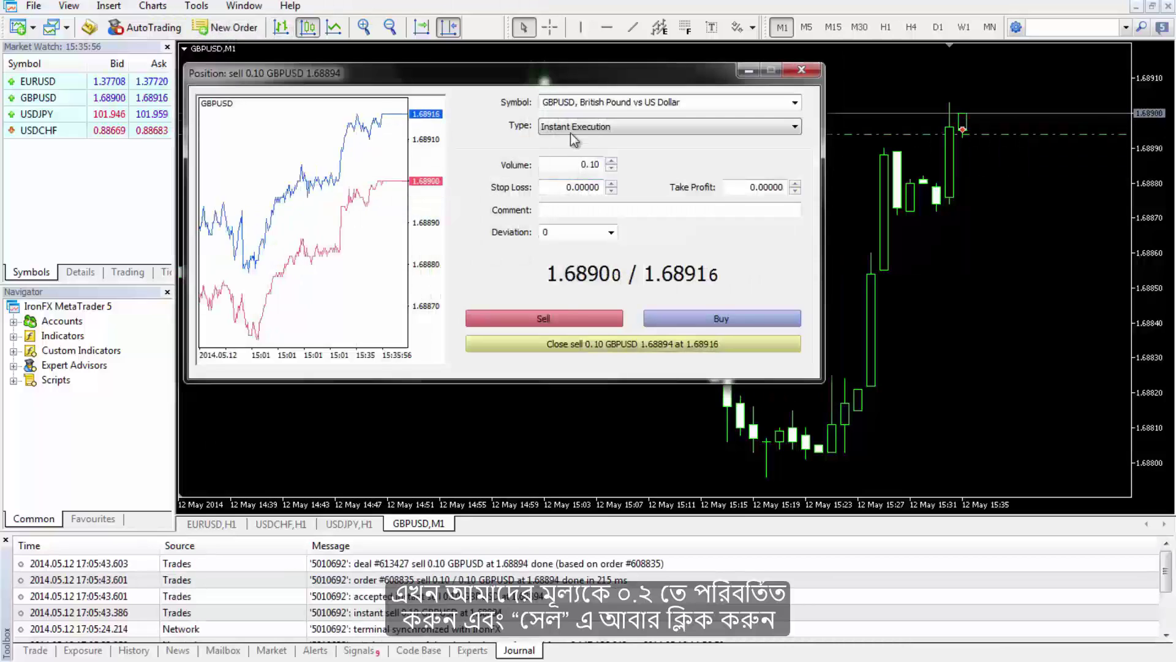
{"action": "left_click", "coordinate": [593, 164]}
{"action": "key", "text": "BackSpace"}
{"action": "type", "text": "2"}
{"action": "left_click", "coordinate": [508, 316]}
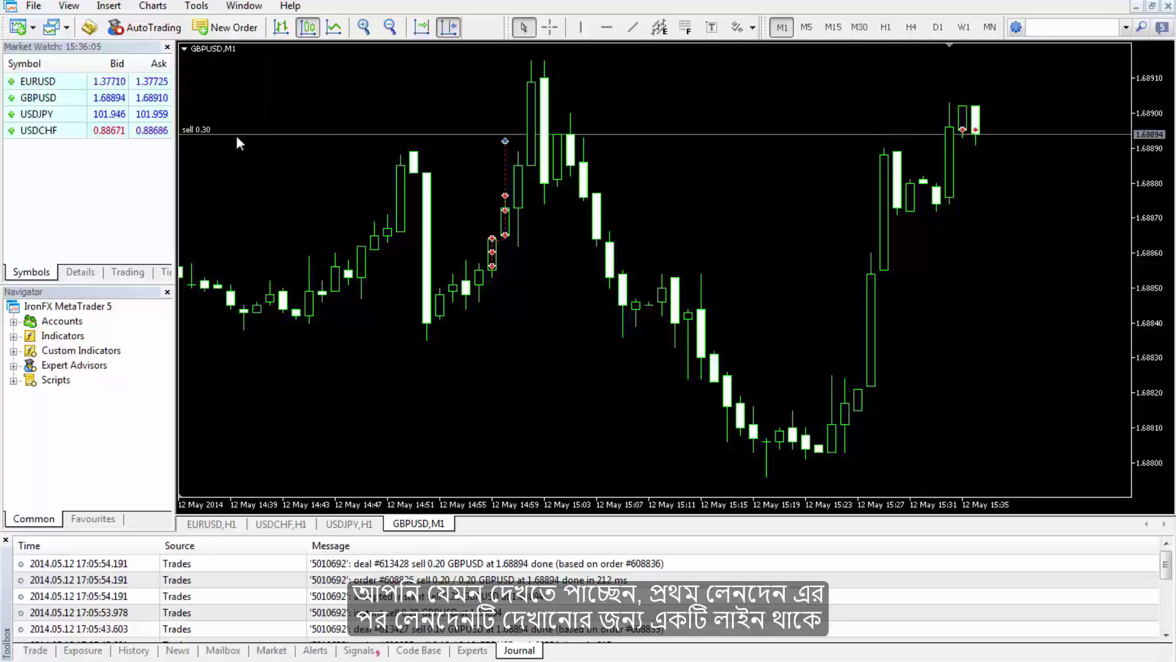
{"action": "left_click", "coordinate": [47, 653]}
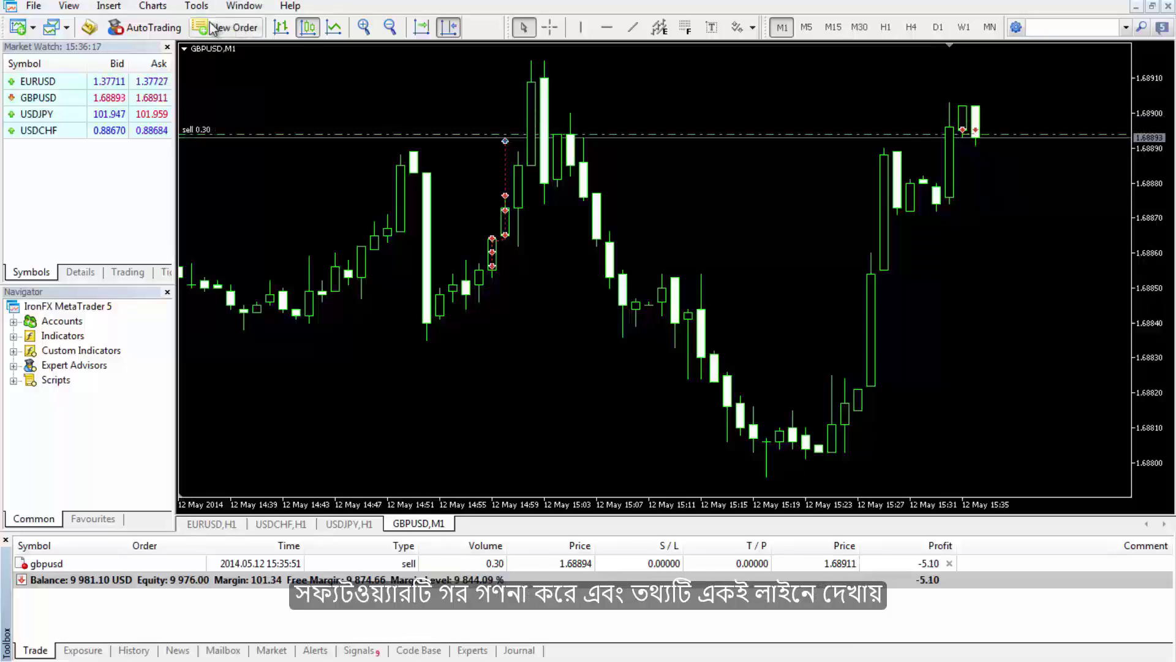
Sell another 0.50 lots of GBPUSD from the existing sell position.
{"action": "double_click", "coordinate": [497, 255]}
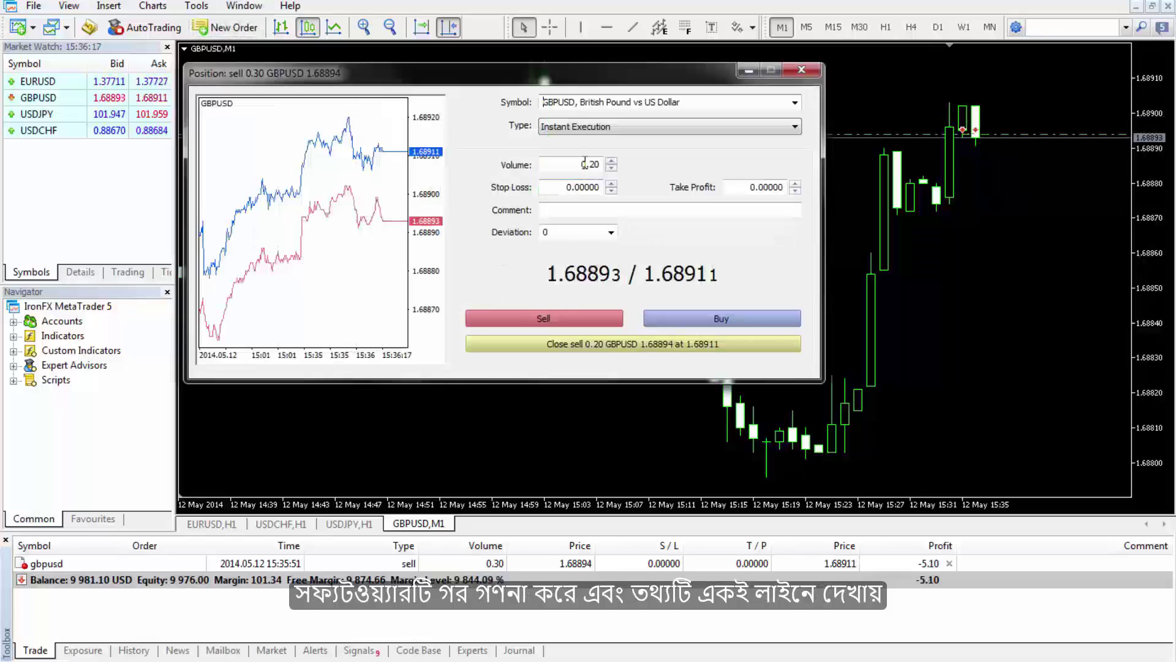
{"action": "left_click_drag", "start_coordinate": [590, 162], "coordinate": [606, 162]}
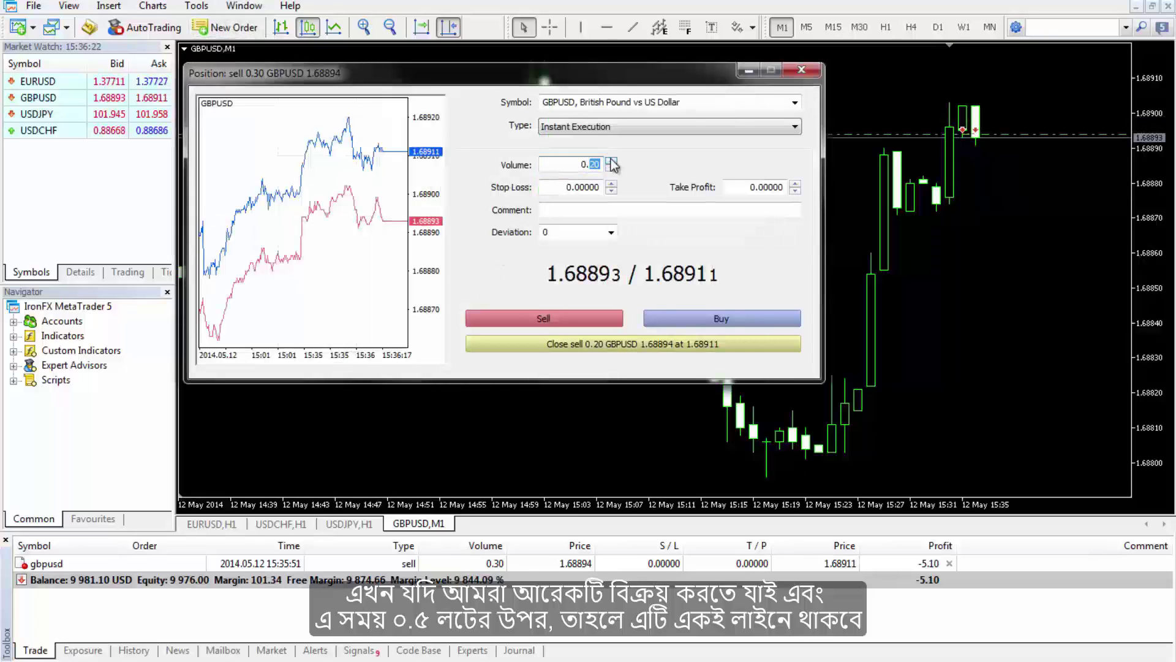
{"action": "type", "text": "5"}
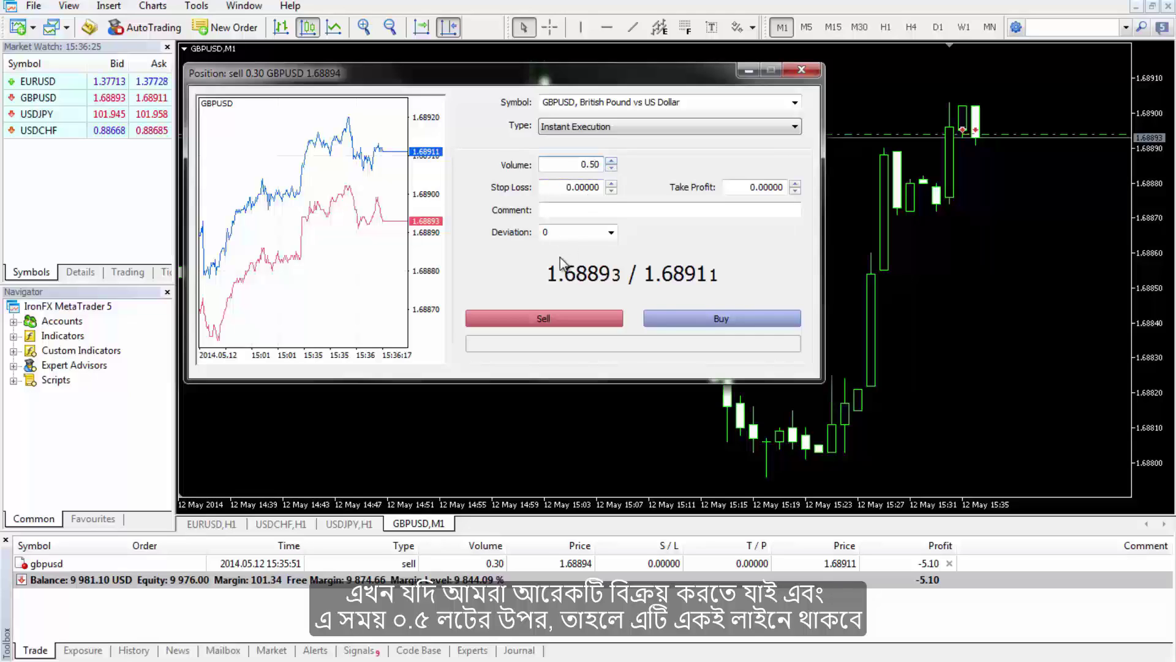
{"action": "type", "text": "0"}
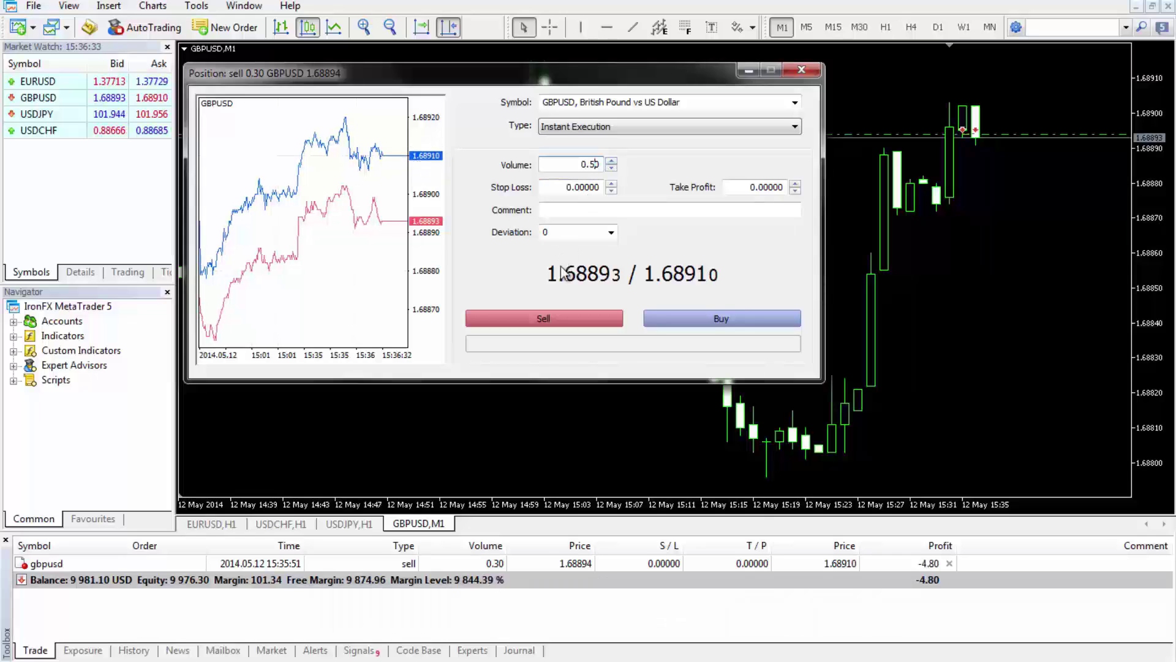
{"action": "left_click", "coordinate": [555, 315]}
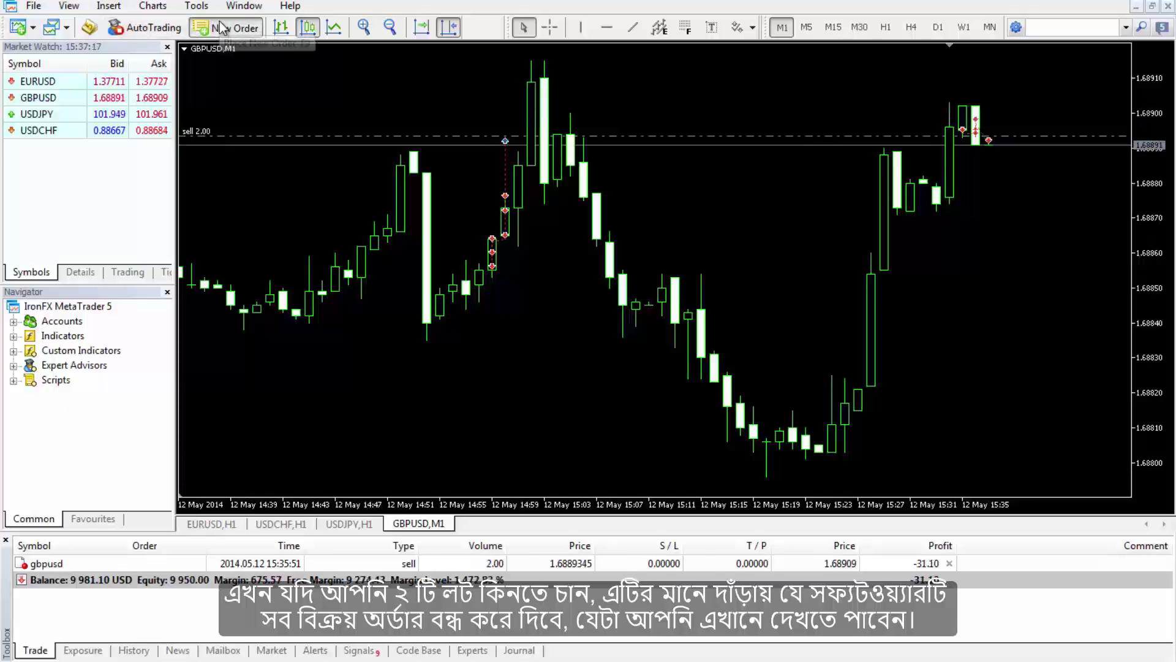
Place a 2.00-lot GBPUSD buy order to close the sell position.
{"action": "left_click", "coordinate": [221, 27]}
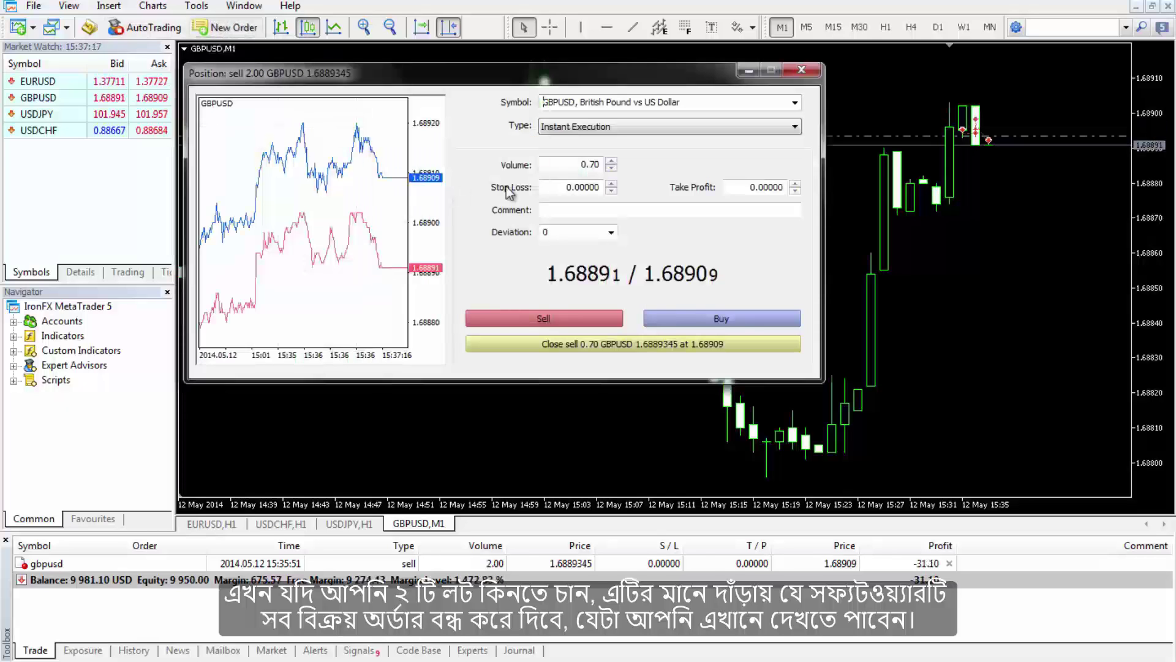
{"action": "left_click_drag", "start_coordinate": [564, 164], "coordinate": [621, 167]}
{"action": "type", "text": "2.00"}
{"action": "left_click", "coordinate": [665, 317]}
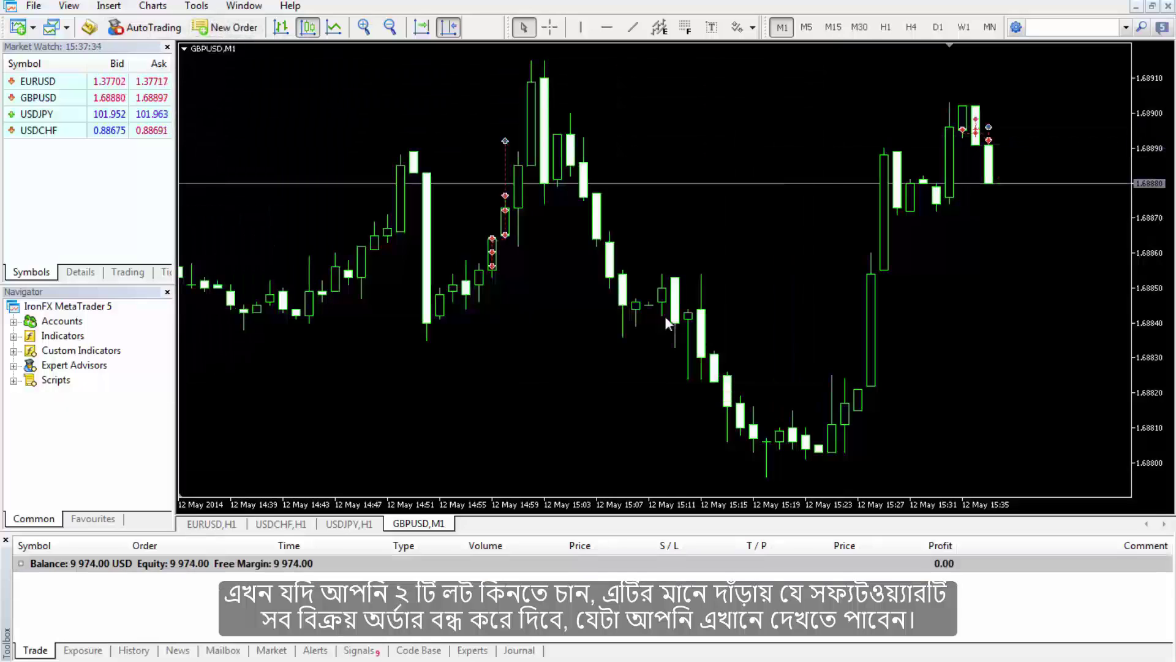